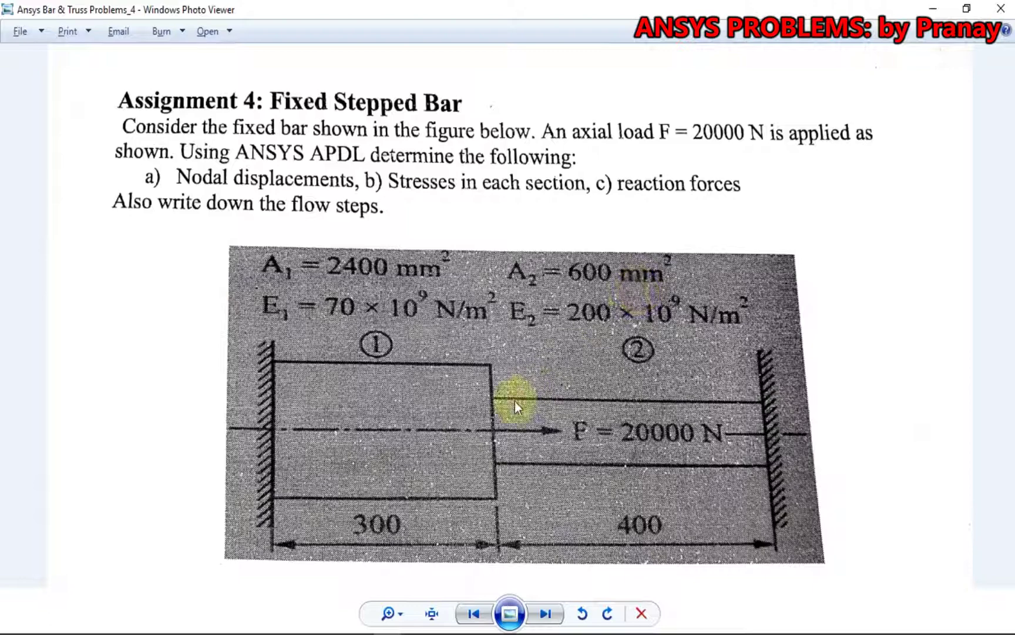
Step: Look over the Fixed Stepped Bar assignment image, then minimize Photo Viewer to reveal ANSYS
{"action": "left_click", "coordinate": [431, 431]}
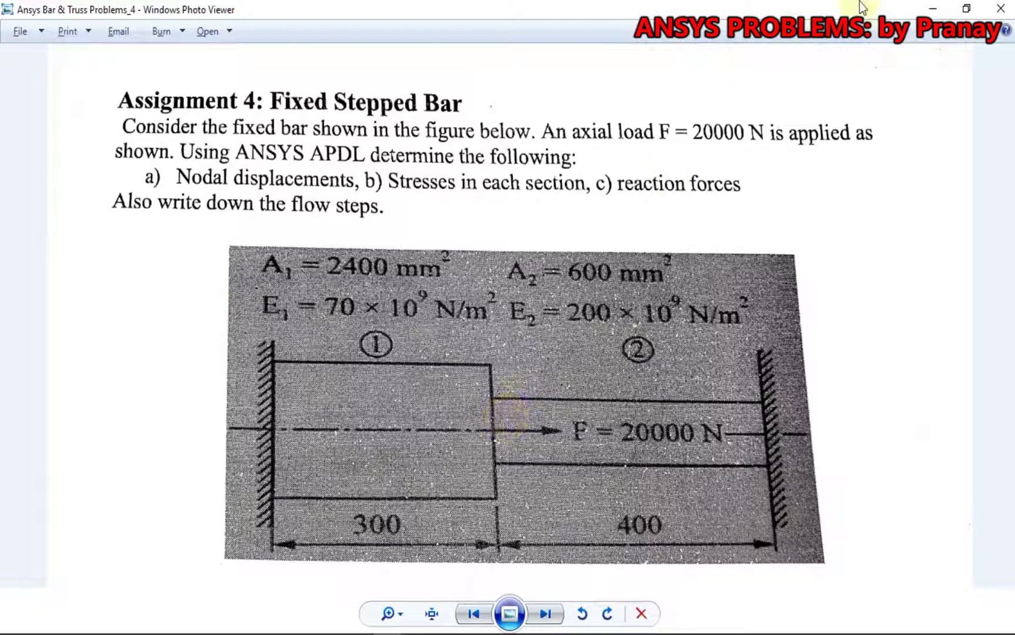
{"action": "left_click", "coordinate": [931, 10]}
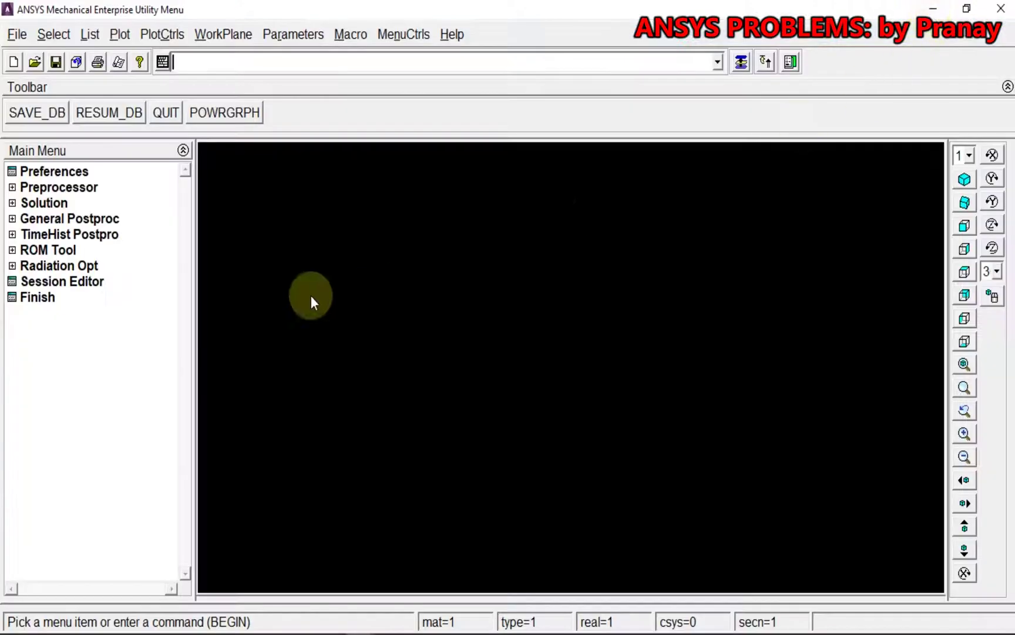
Step: Limit the ANSYS preferences to the Structural discipline only
{"action": "left_click", "coordinate": [31, 172]}
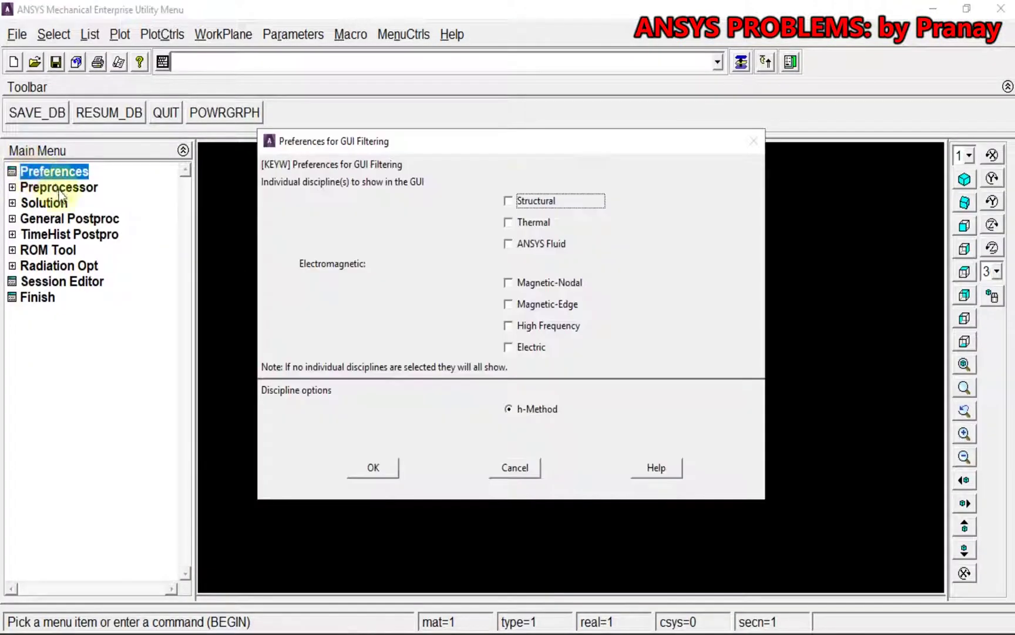
{"action": "left_click", "coordinate": [509, 201]}
{"action": "left_click", "coordinate": [402, 465]}
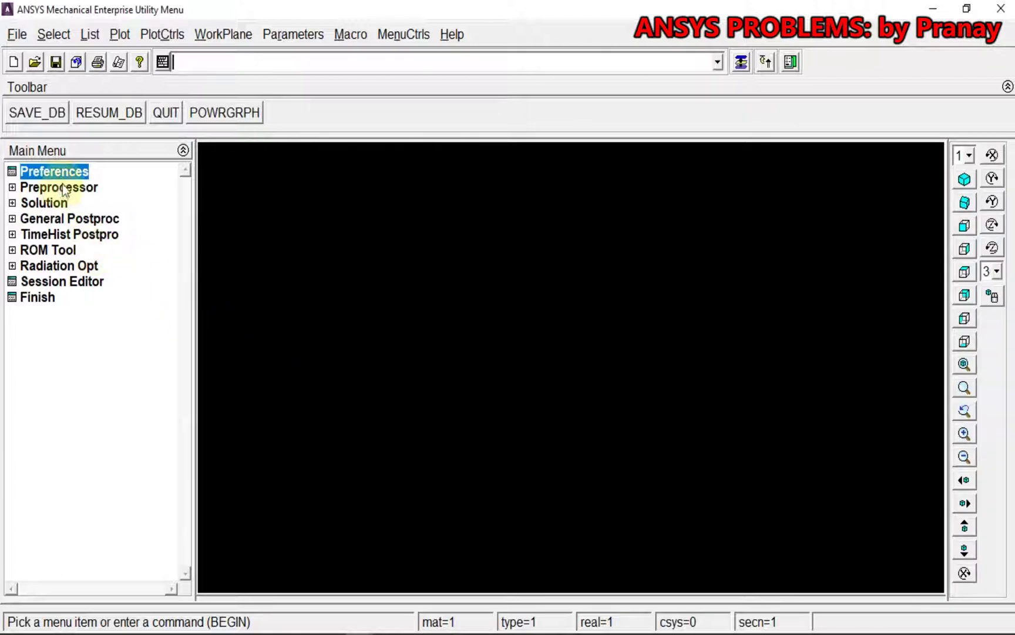
Step: Add LINK180 (Link 3D finit stn 180) as element type 1
{"action": "left_click", "coordinate": [59, 187]}
{"action": "left_click", "coordinate": [73, 203]}
{"action": "left_click", "coordinate": [79, 223]}
{"action": "left_click", "coordinate": [110, 419]}
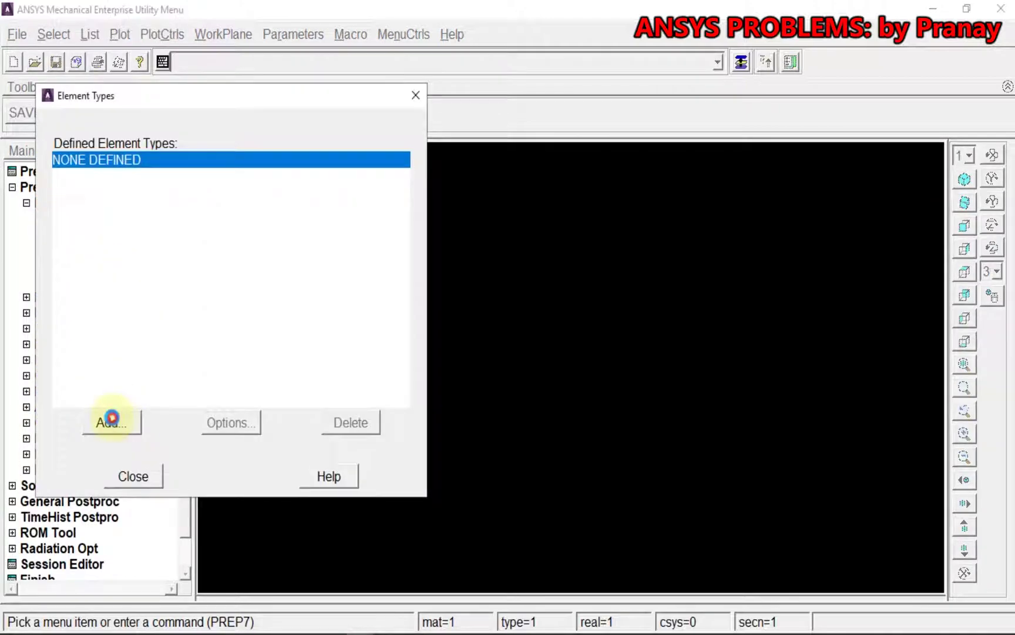
{"action": "left_click", "coordinate": [541, 267]}
{"action": "left_click", "coordinate": [346, 396]}
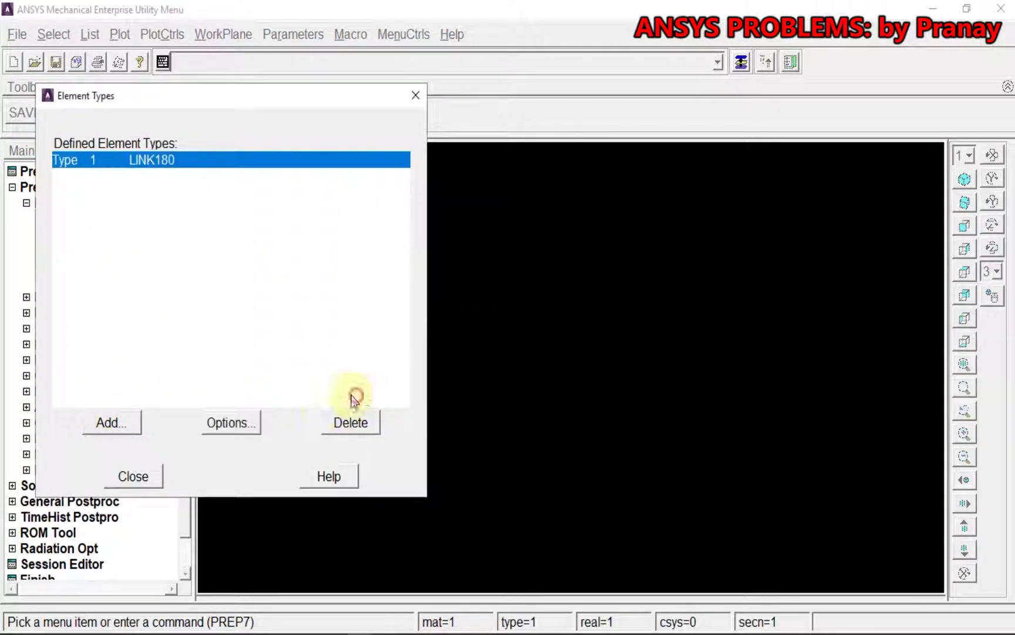
{"action": "left_click", "coordinate": [127, 475]}
{"action": "left_click", "coordinate": [26, 203]}
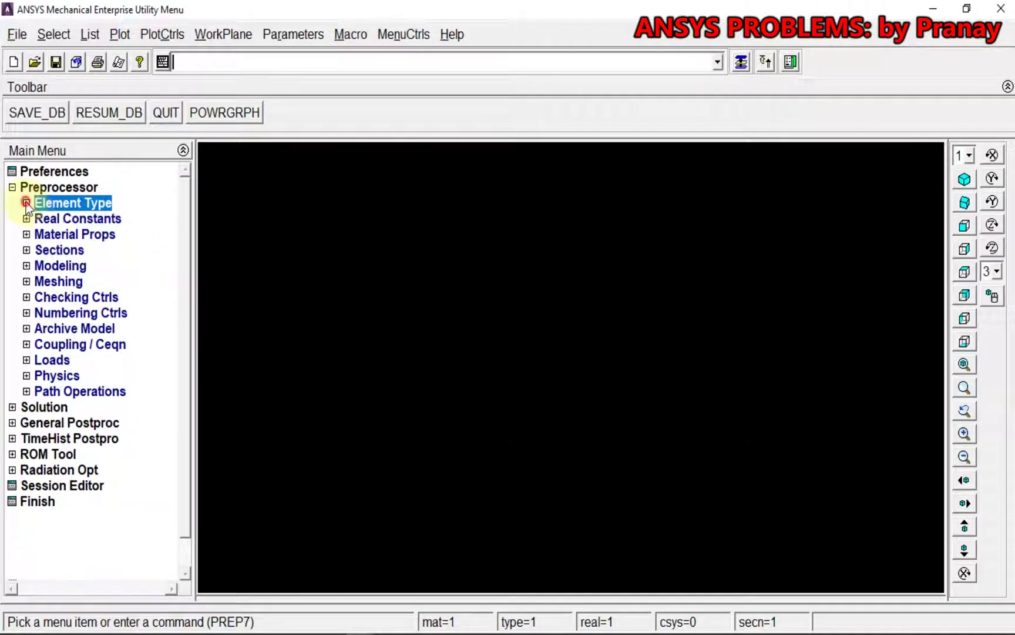
Step: Open the Structural > Linear > Elastic > Isotropic property entry for material 1
{"action": "left_click", "coordinate": [39, 235]}
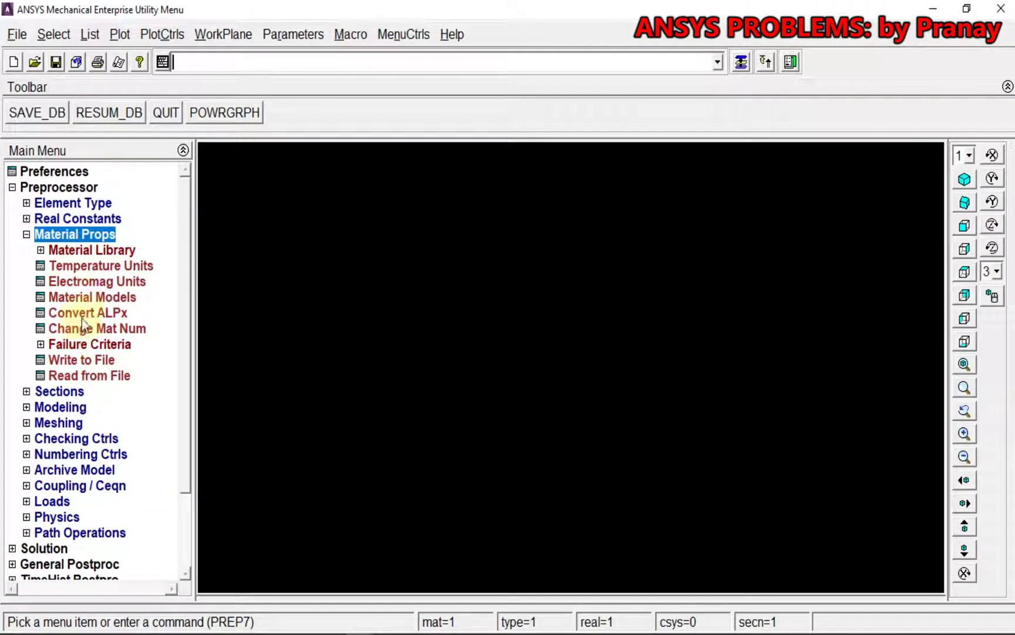
{"action": "left_click", "coordinate": [87, 297]}
{"action": "double_click", "coordinate": [537, 282]}
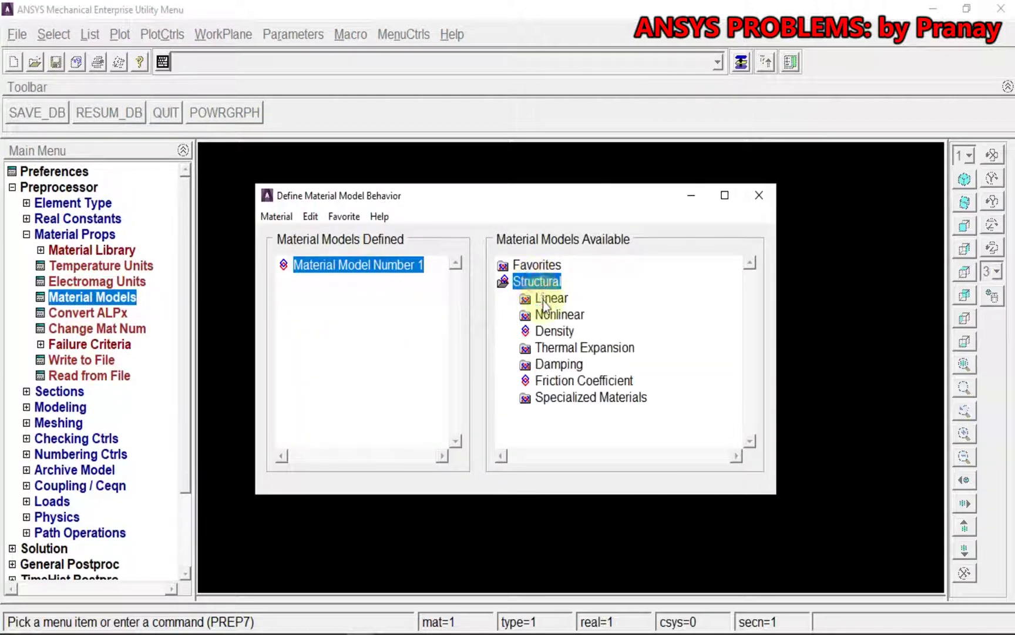
{"action": "double_click", "coordinate": [549, 298]}
{"action": "double_click", "coordinate": [567, 314]}
{"action": "double_click", "coordinate": [600, 331]}
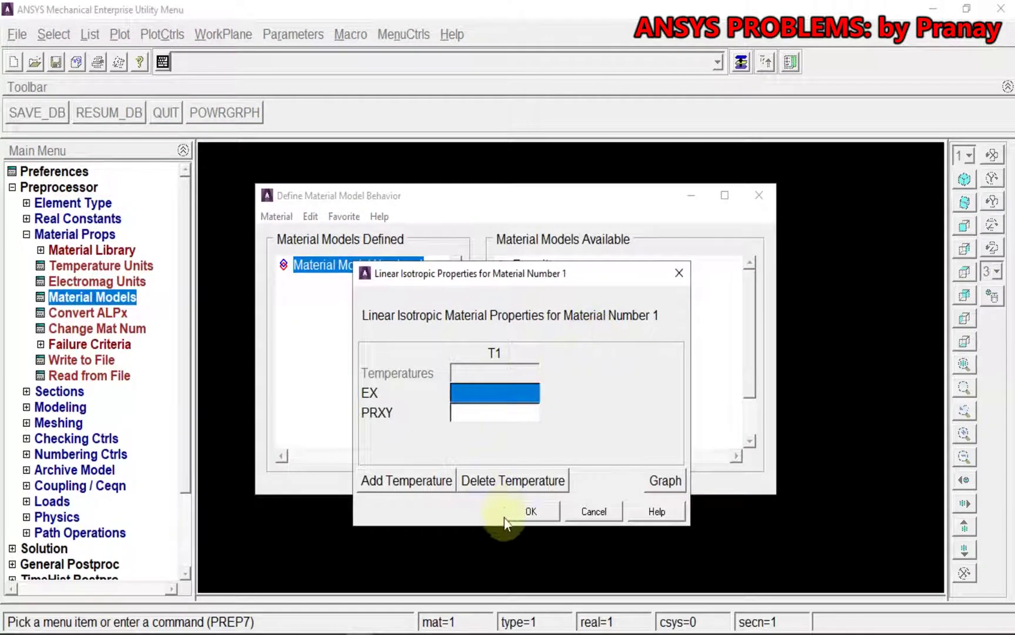
Step: Check the assignment image, then enter EX 70e3 and PRXY 0.3 for material 1
{"action": "mouse_move", "coordinate": [447, 620]}
{"action": "left_click", "coordinate": [385, 622]}
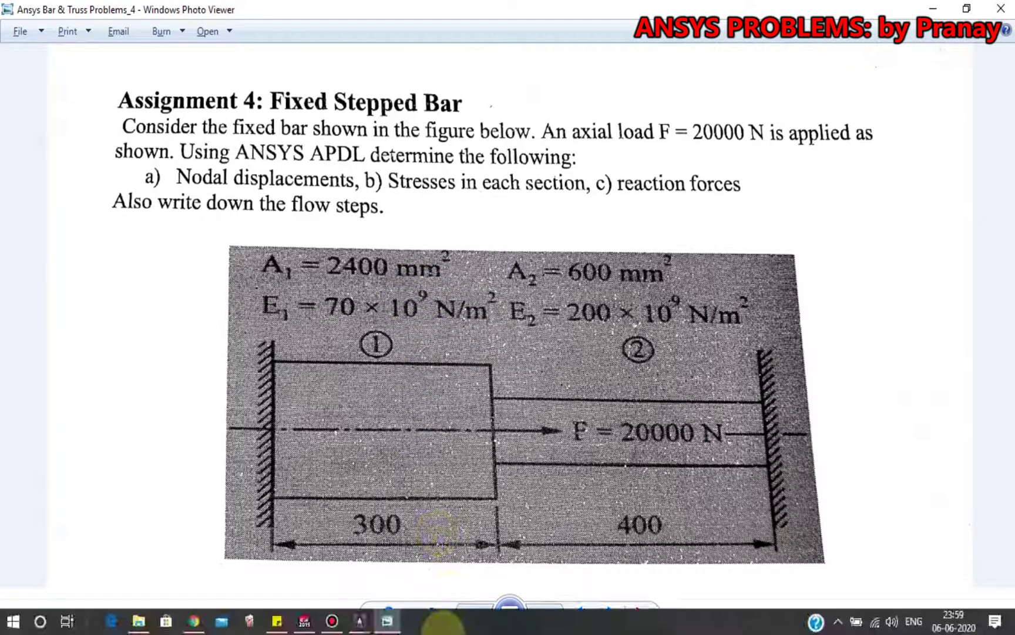
{"action": "left_click", "coordinate": [404, 625]}
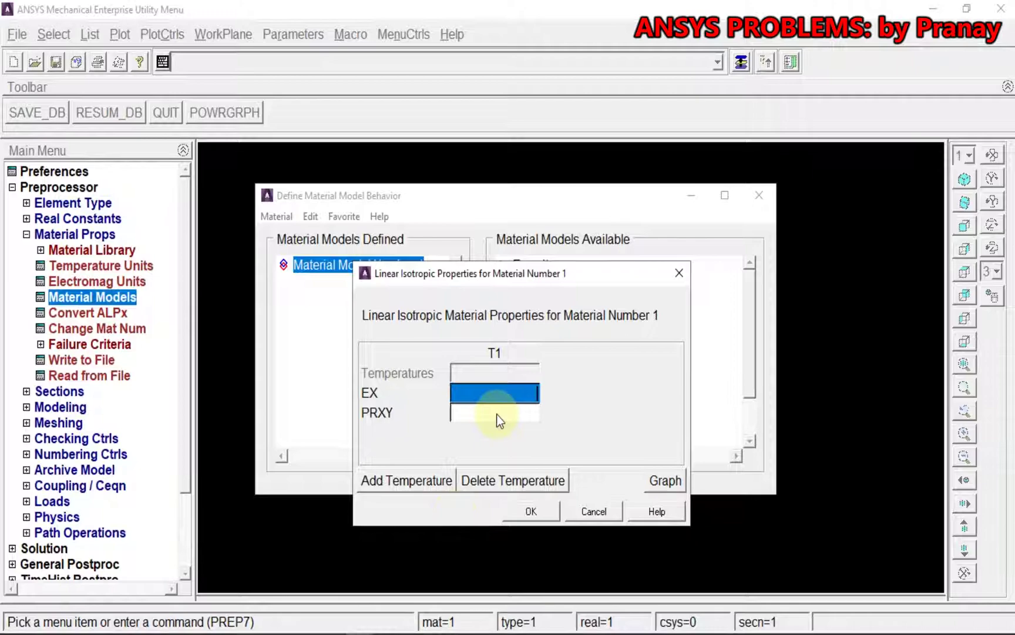
{"action": "type", "text": "70e3"}
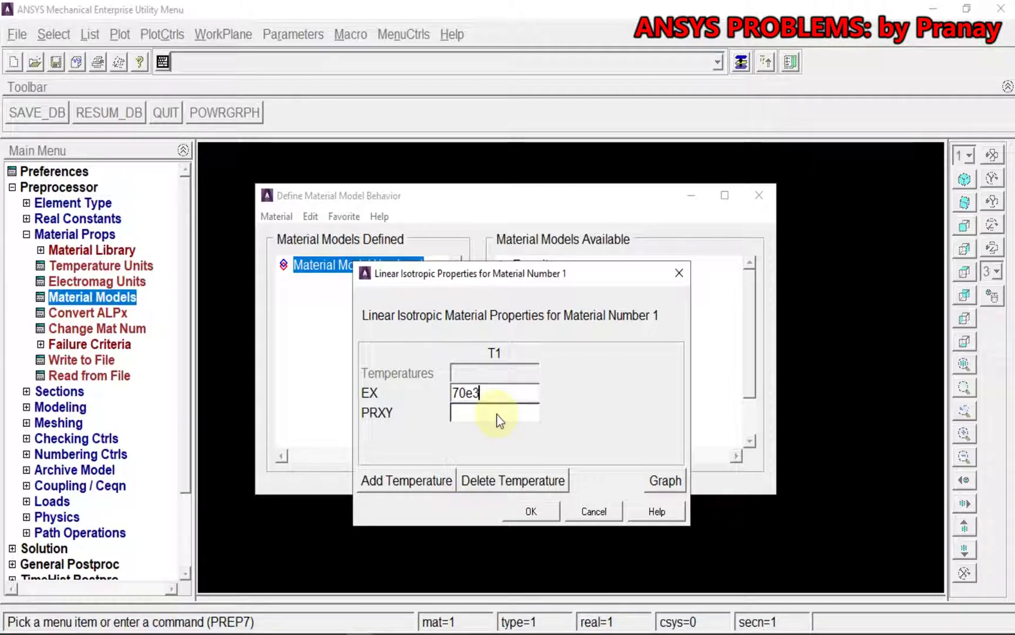
{"action": "left_click", "coordinate": [495, 418]}
{"action": "type", "text": "0"}
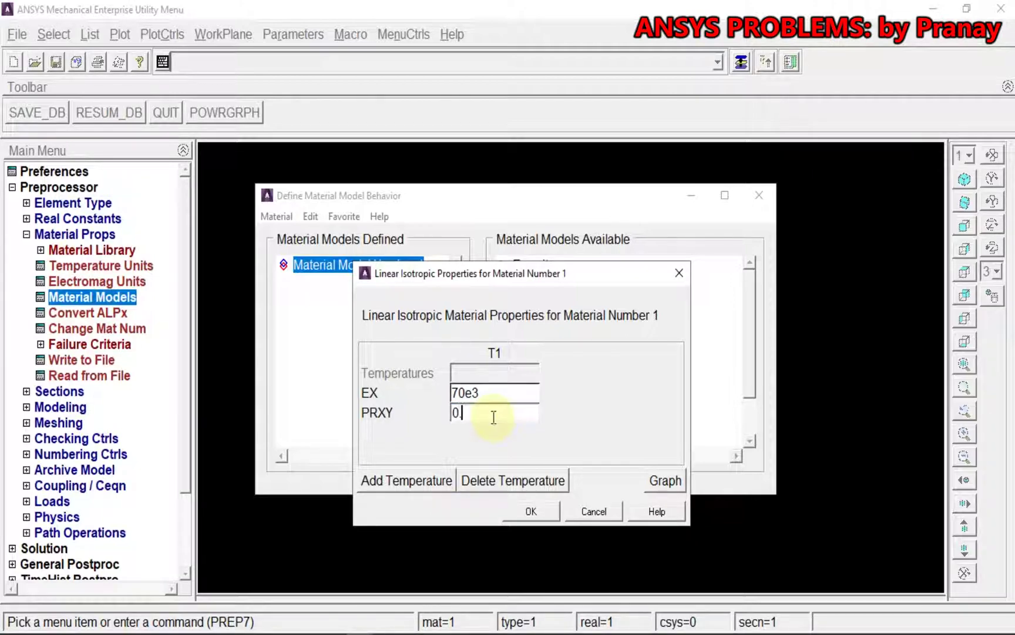
{"action": "type", "text": ".3"}
{"action": "left_click", "coordinate": [530, 510]}
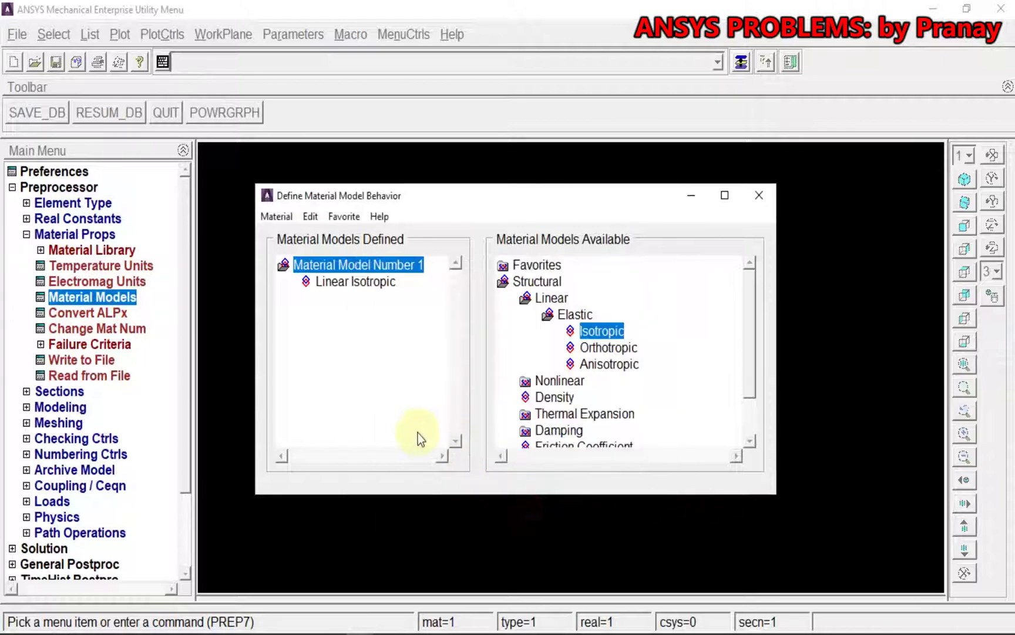
Step: Create material model 2 and open its linear isotropic property entry
{"action": "left_click", "coordinate": [275, 216]}
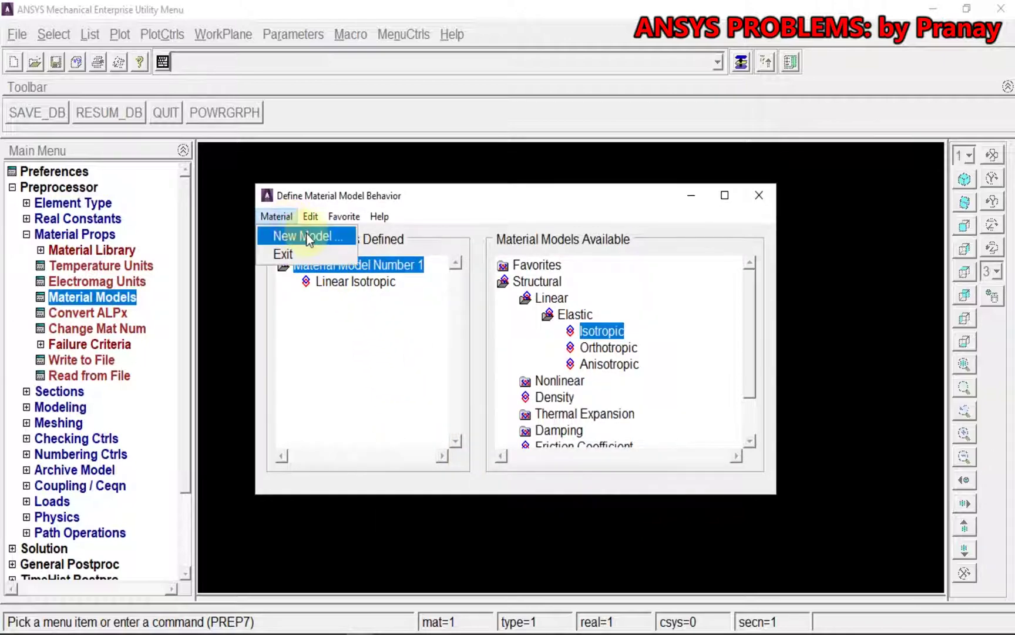
{"action": "left_click", "coordinate": [306, 237]}
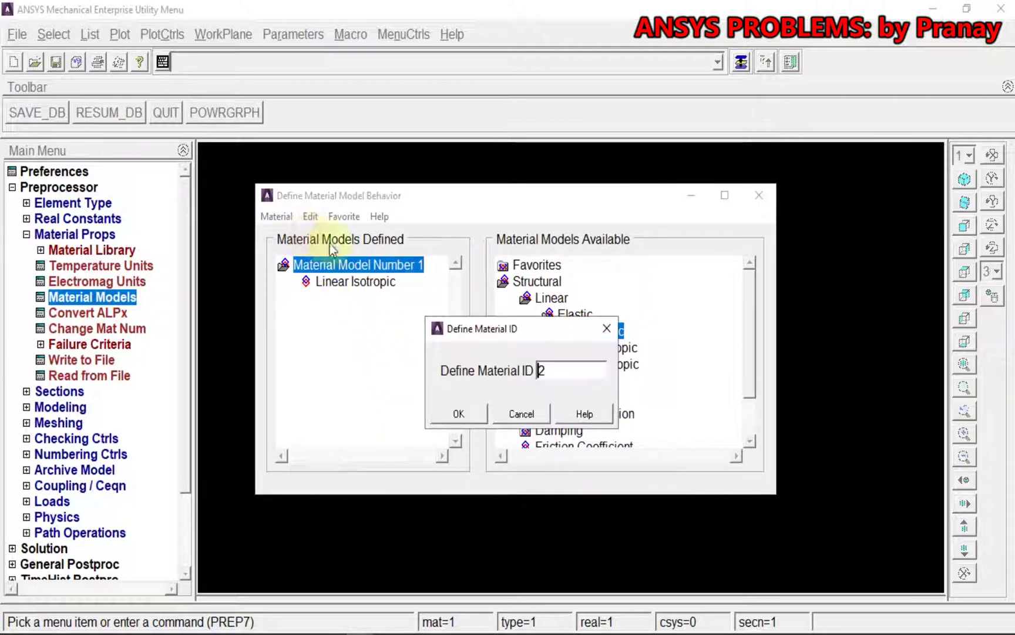
{"action": "left_click", "coordinate": [472, 414]}
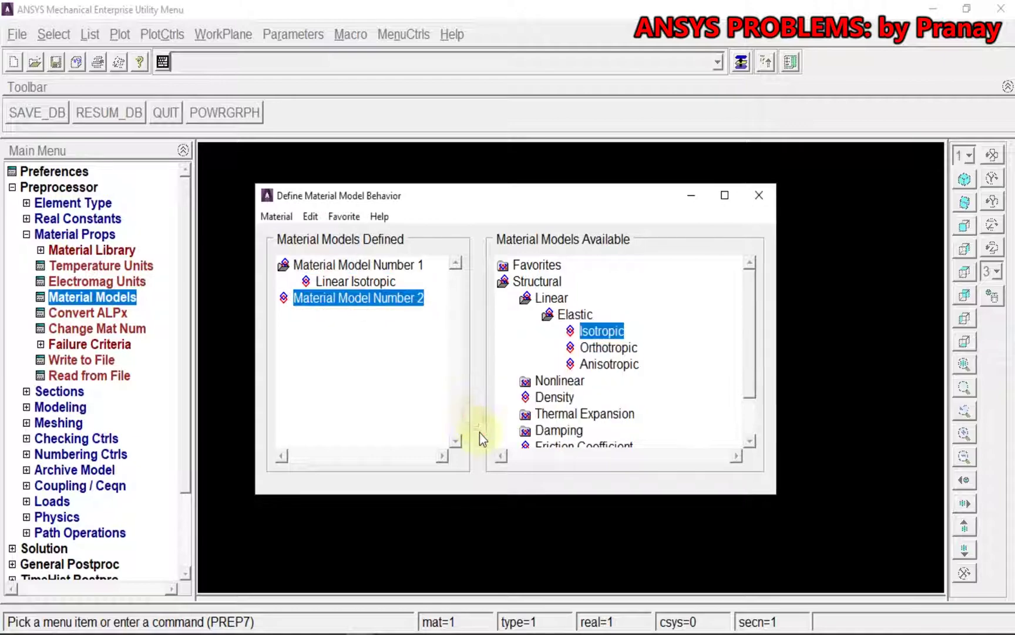
{"action": "double_click", "coordinate": [599, 333]}
Step: Enter EX 200e3 and PRXY 0.3 for material 2 and close the material models window
{"action": "left_click", "coordinate": [497, 396]}
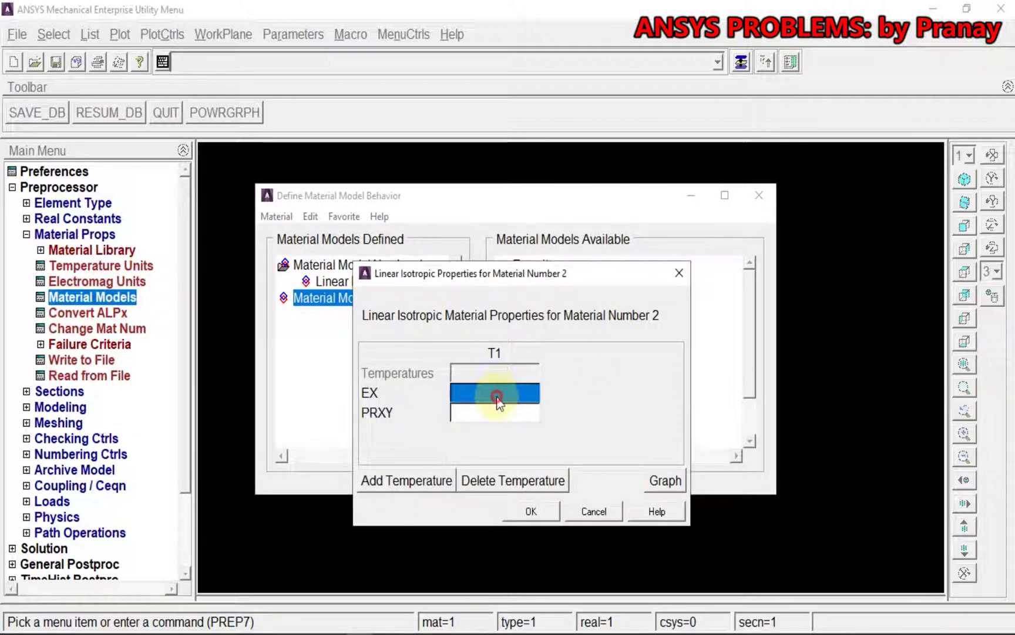
{"action": "left_click", "coordinate": [383, 625]}
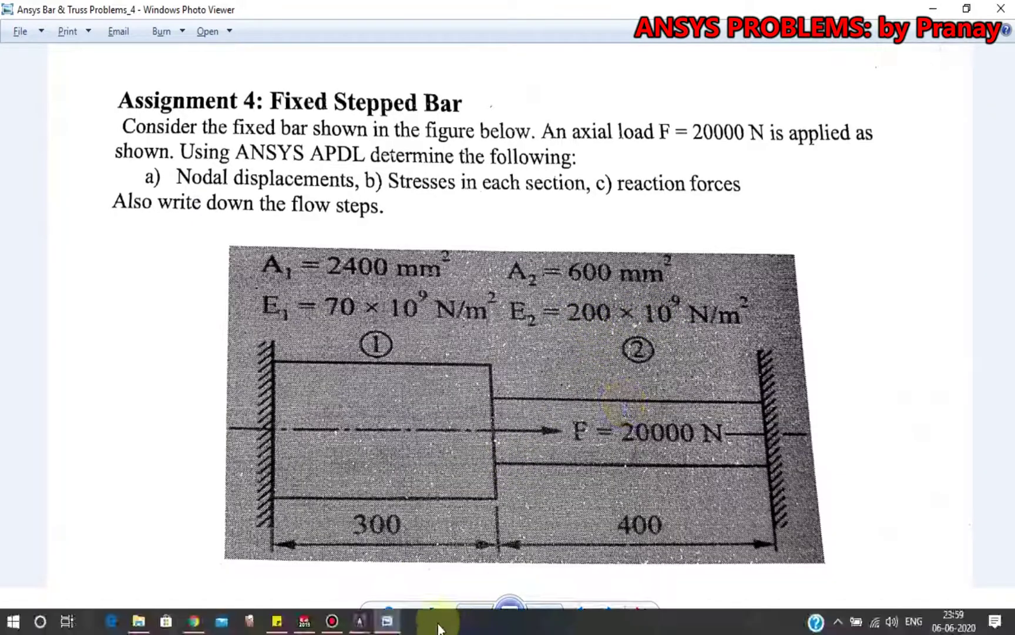
{"action": "left_click", "coordinate": [387, 622]}
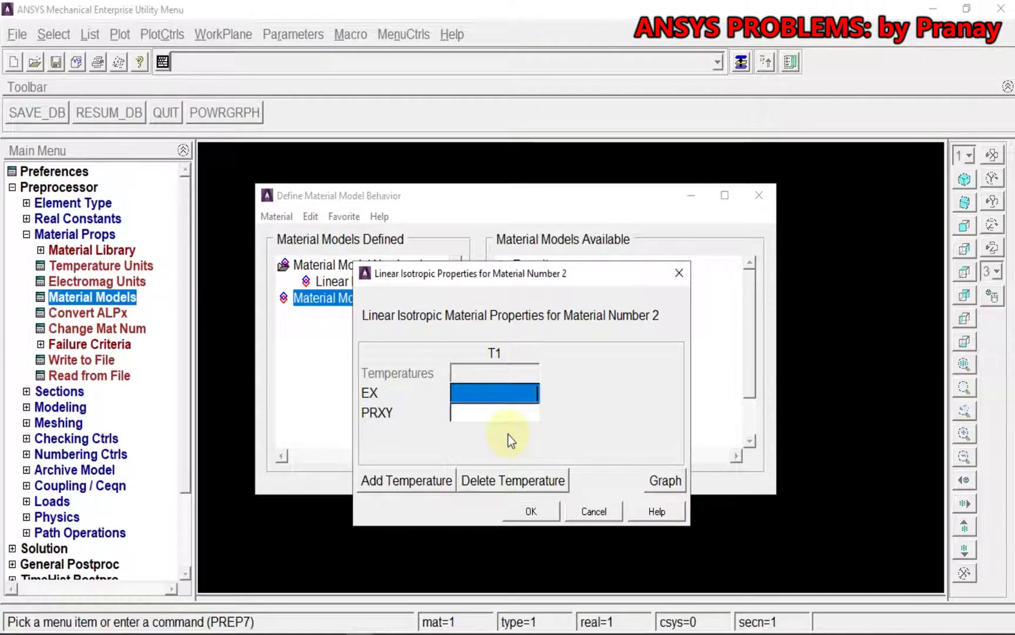
{"action": "type", "text": "200e3"}
{"action": "key", "text": "Tab"}
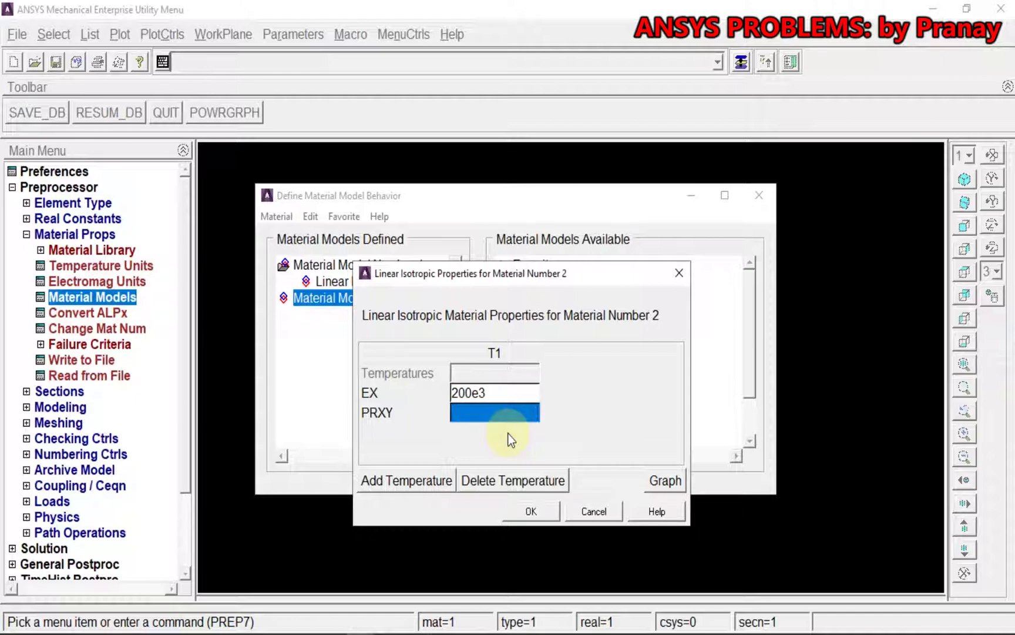
{"action": "type", "text": "0.3"}
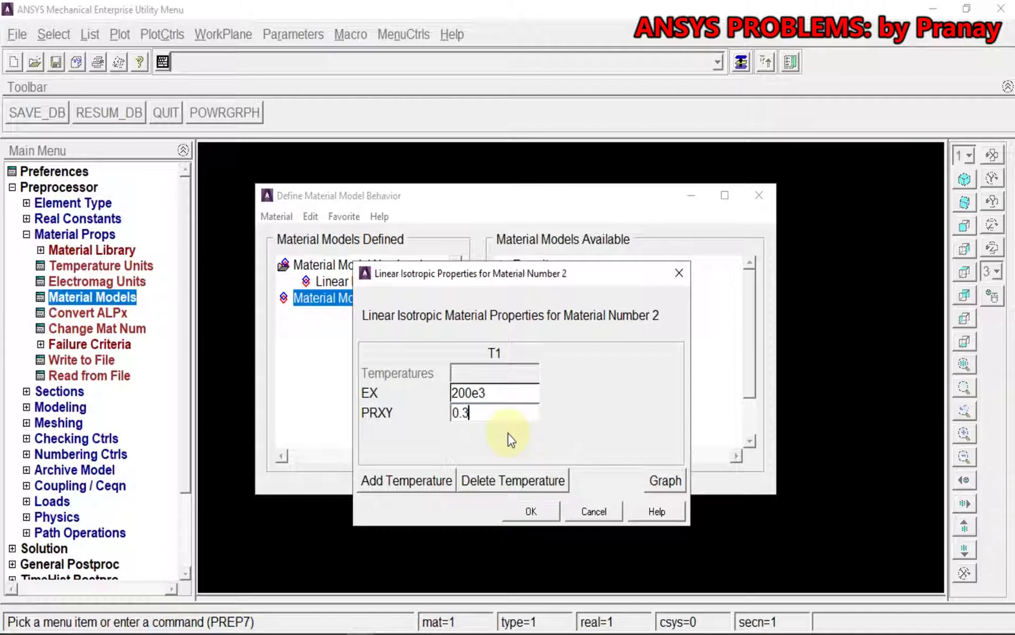
{"action": "left_click", "coordinate": [530, 510]}
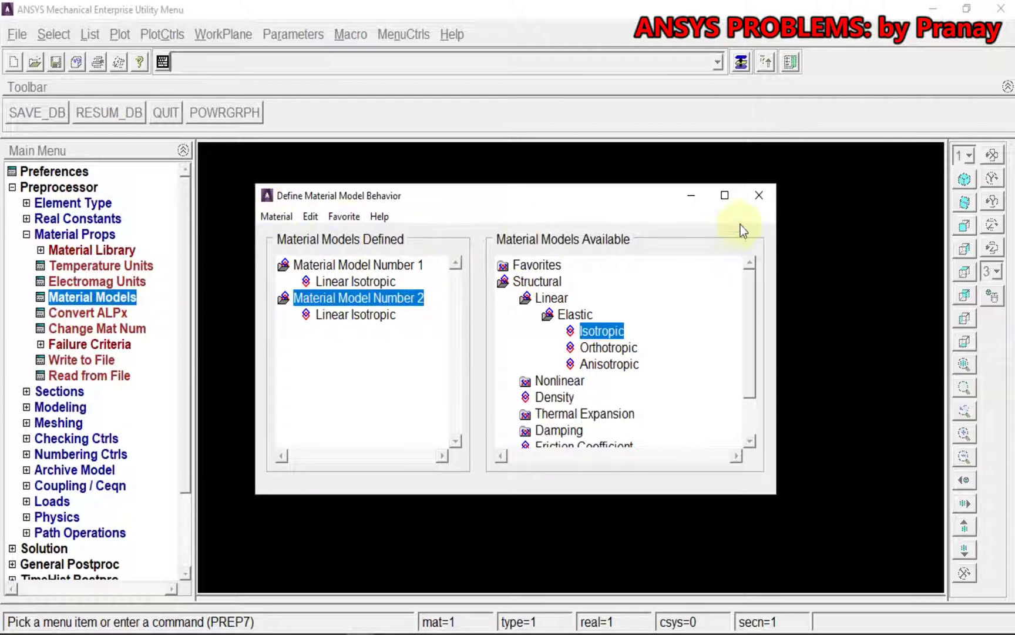
{"action": "left_click", "coordinate": [759, 195]}
{"action": "left_click", "coordinate": [26, 234]}
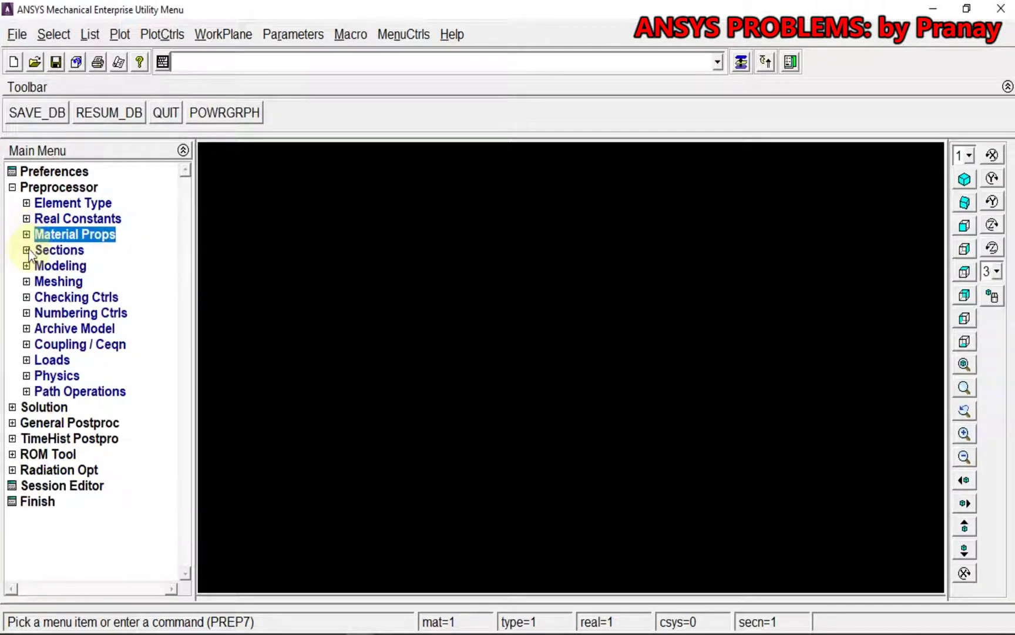
Step: Add link section 1, named 1, with area 240
{"action": "left_click", "coordinate": [26, 250]}
{"action": "left_click", "coordinate": [69, 391]}
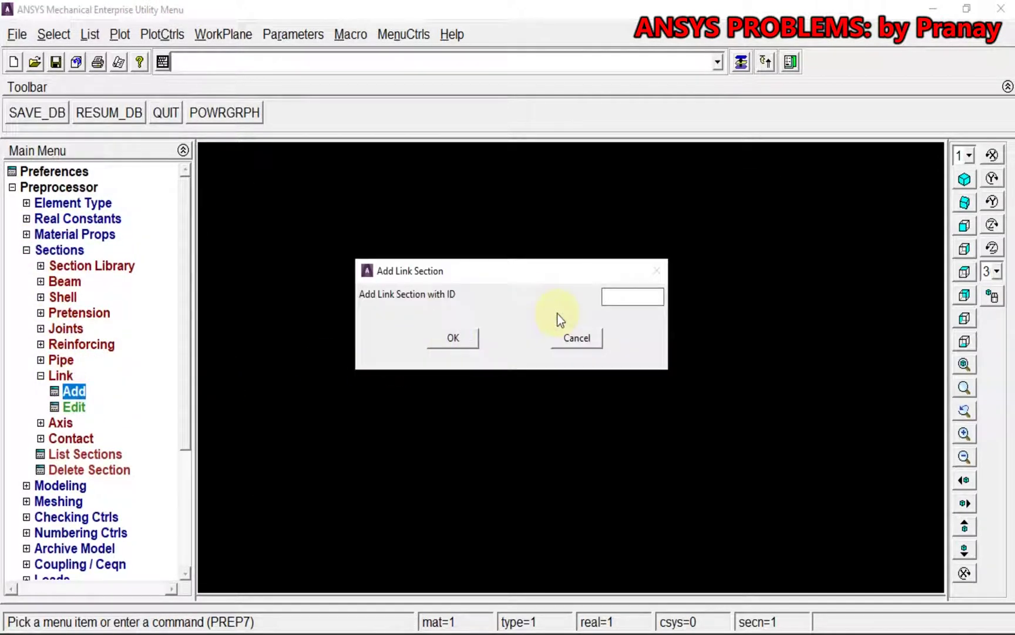
{"action": "type", "text": "1"}
{"action": "left_click", "coordinate": [451, 338]}
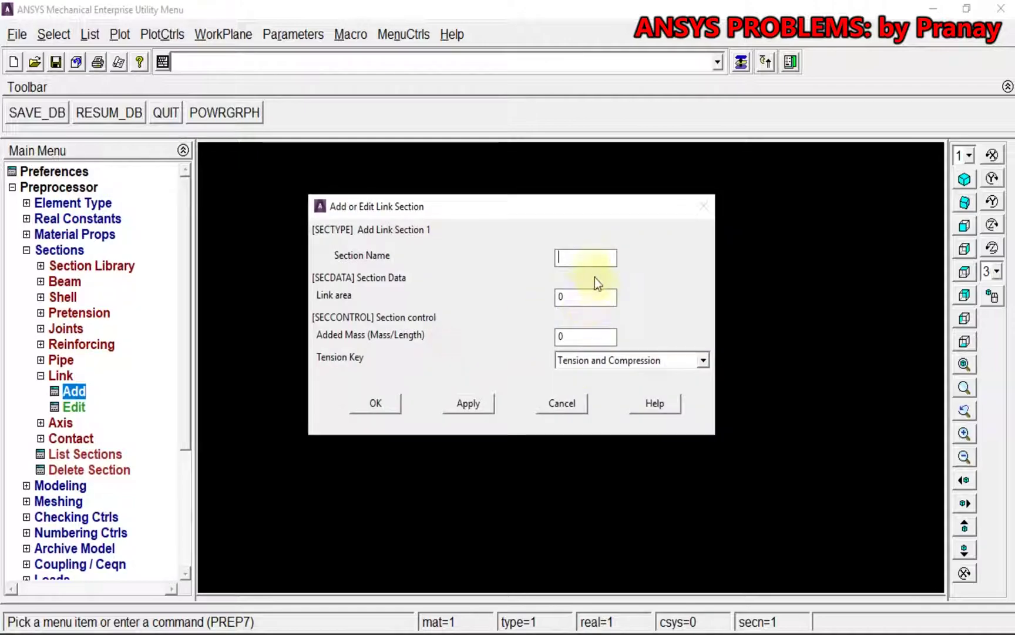
{"action": "type", "text": "1"}
{"action": "left_click", "coordinate": [573, 300]}
{"action": "double_click", "coordinate": [574, 300]}
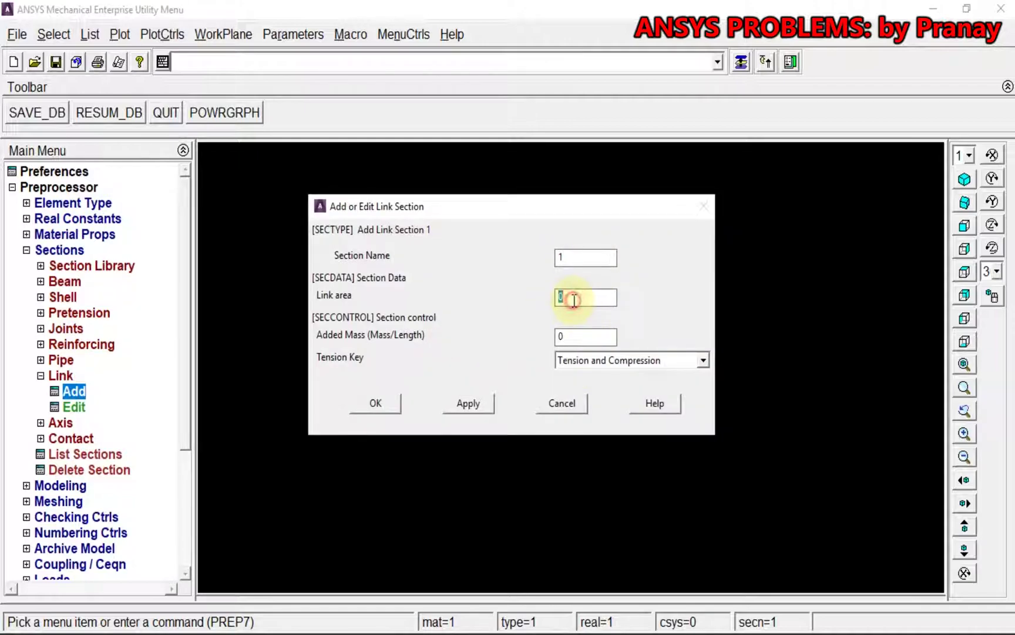
{"action": "type", "text": "2400"}
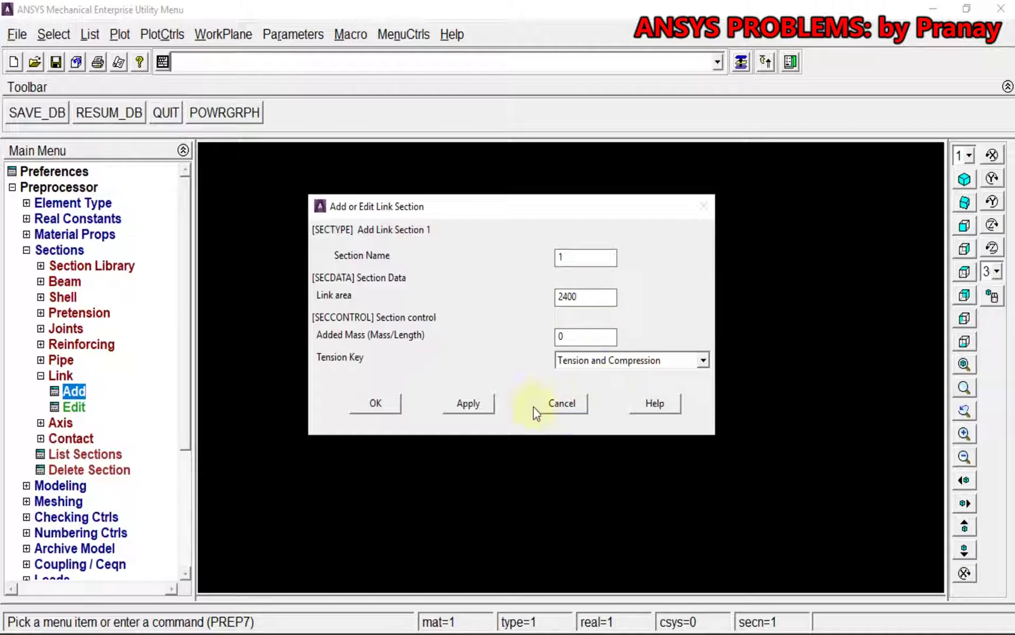
{"action": "left_click", "coordinate": [468, 403]}
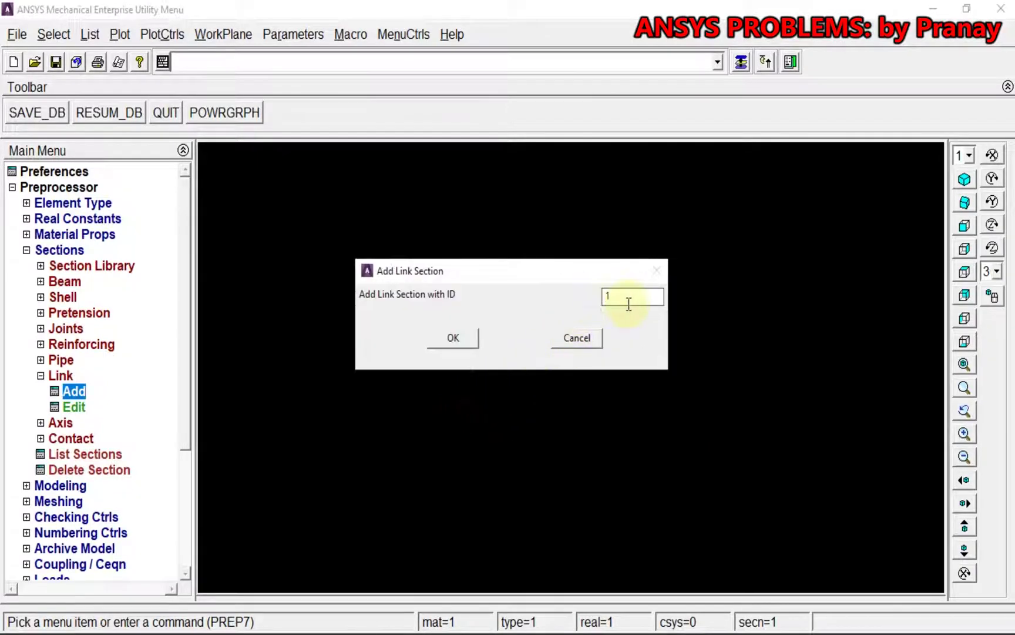
Step: Add link section 2, named 2, with area 600
{"action": "left_click", "coordinate": [464, 337]}
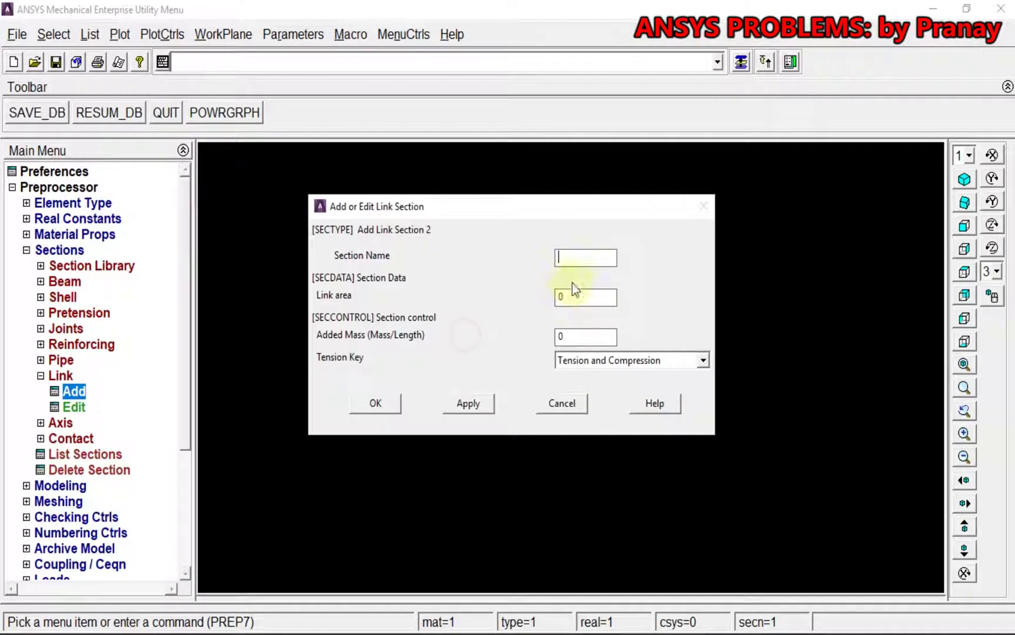
{"action": "left_click", "coordinate": [579, 257]}
{"action": "type", "text": "2"}
{"action": "left_click", "coordinate": [578, 301]}
{"action": "type", "text": "600"}
{"action": "left_click", "coordinate": [381, 404]}
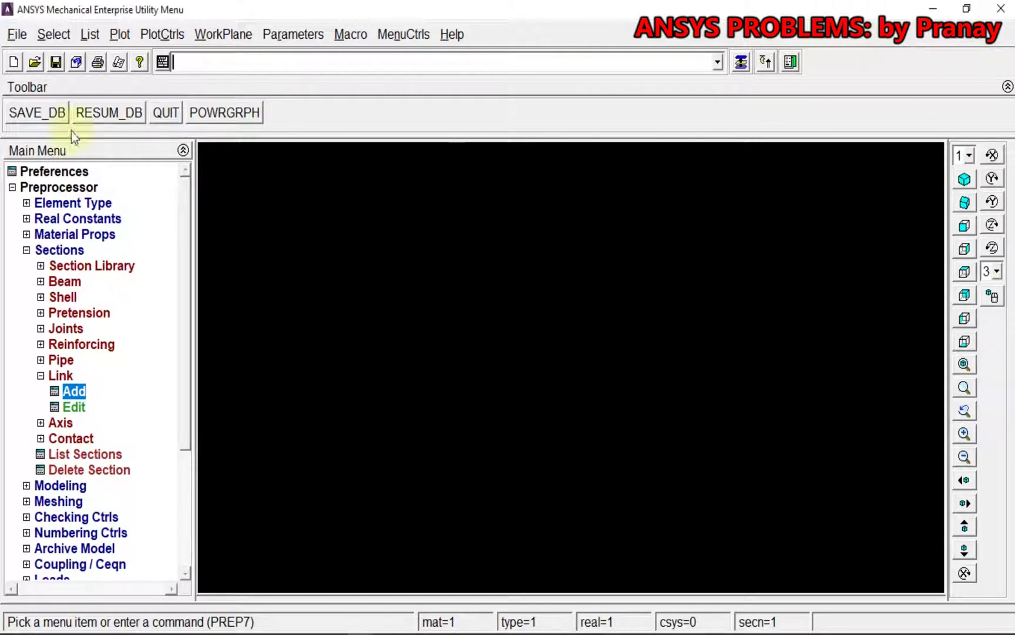
{"action": "left_click", "coordinate": [27, 251]}
{"action": "left_click", "coordinate": [30, 268]}
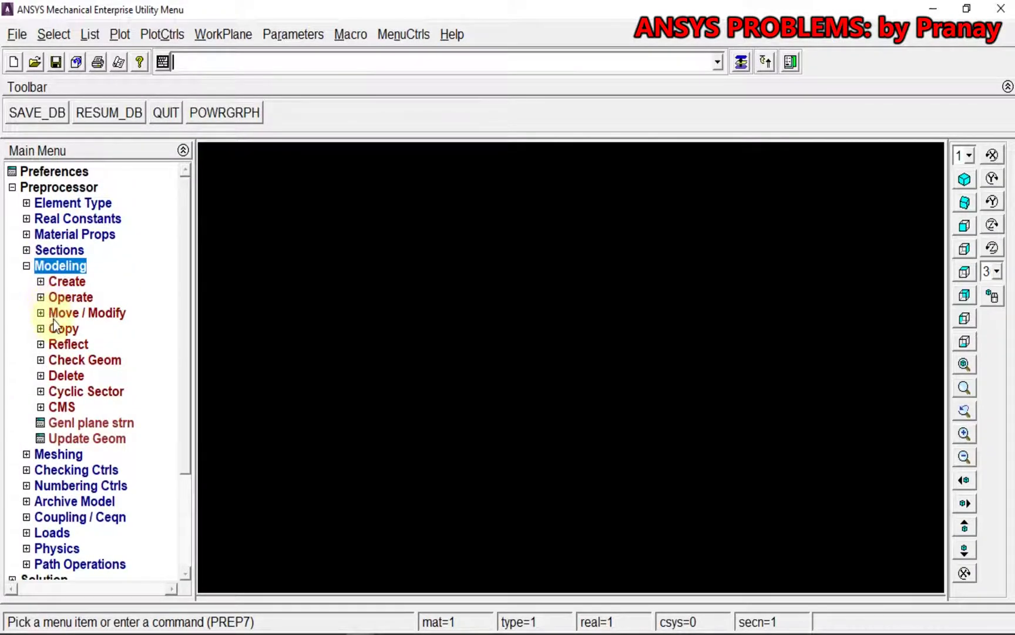
Step: Create node 1 at the origin in the active coordinate system
{"action": "left_click", "coordinate": [68, 283]}
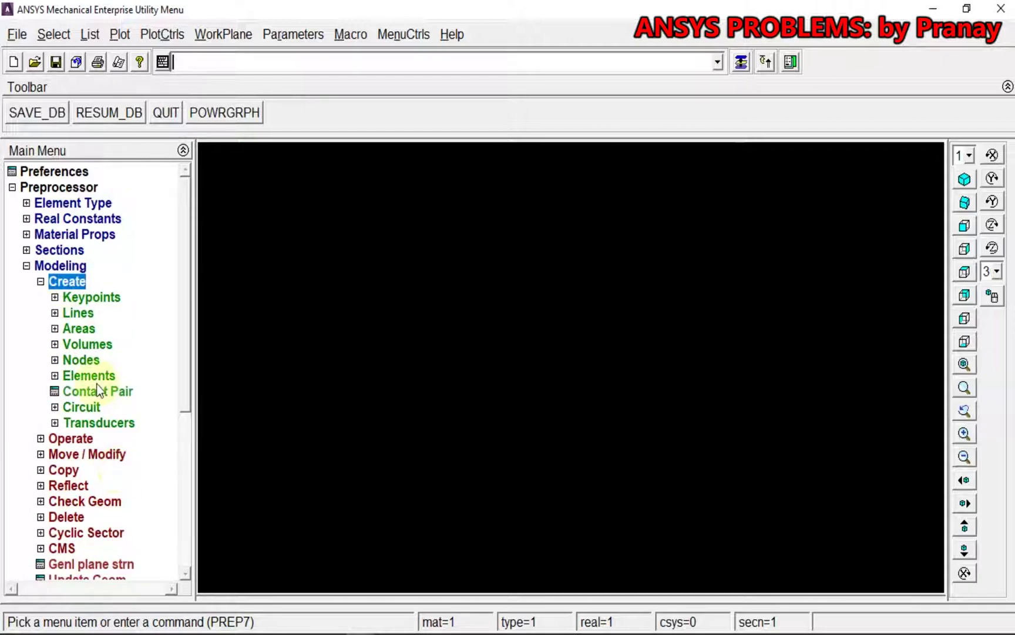
{"action": "left_click", "coordinate": [54, 359]}
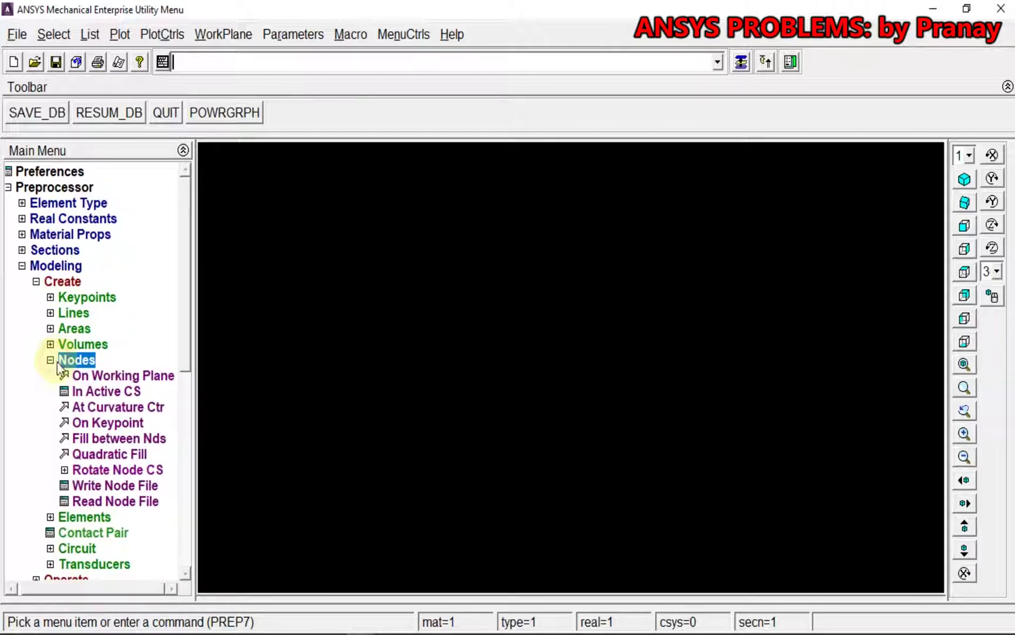
{"action": "left_click", "coordinate": [93, 392]}
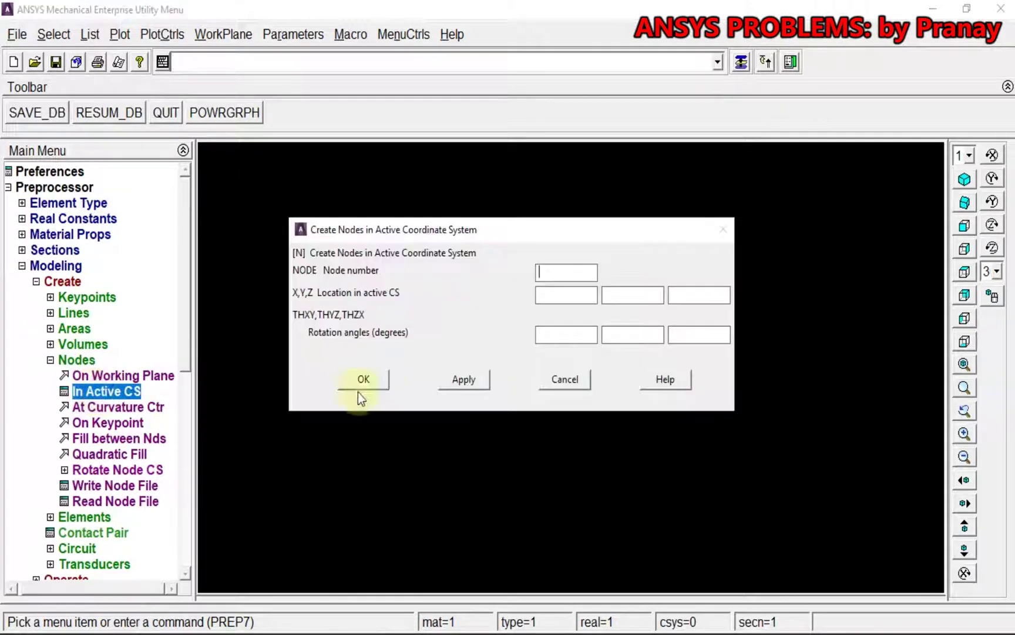
{"action": "left_click", "coordinate": [556, 277]}
{"action": "type", "text": "1"}
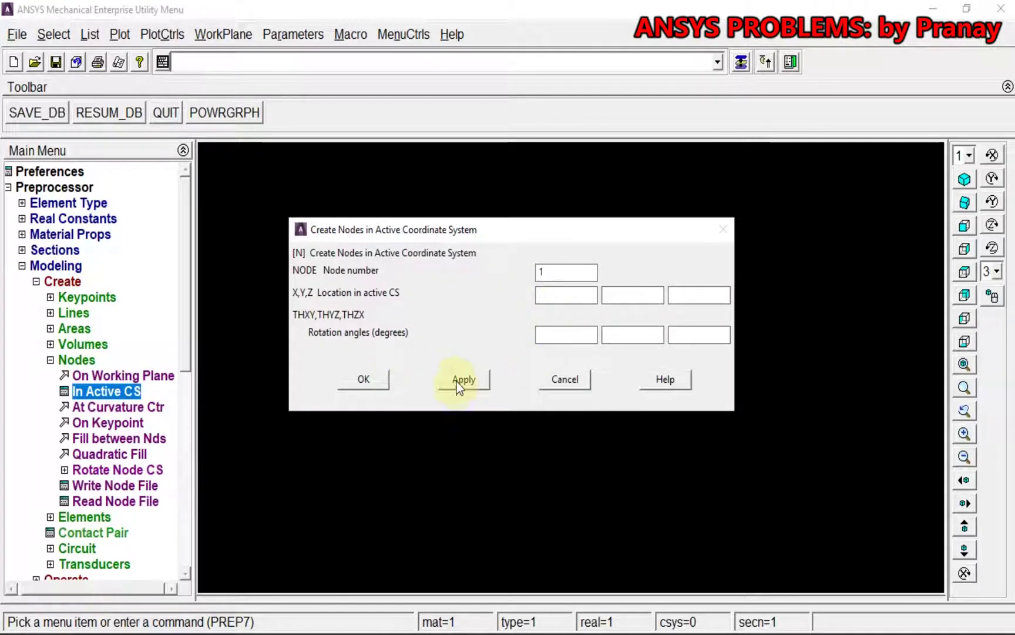
{"action": "left_click", "coordinate": [457, 382]}
Step: Create node 2 at X=300 and node 3 at X=700
{"action": "left_click", "coordinate": [547, 272]}
{"action": "key", "text": "BackSpace"}
{"action": "type", "text": "2"}
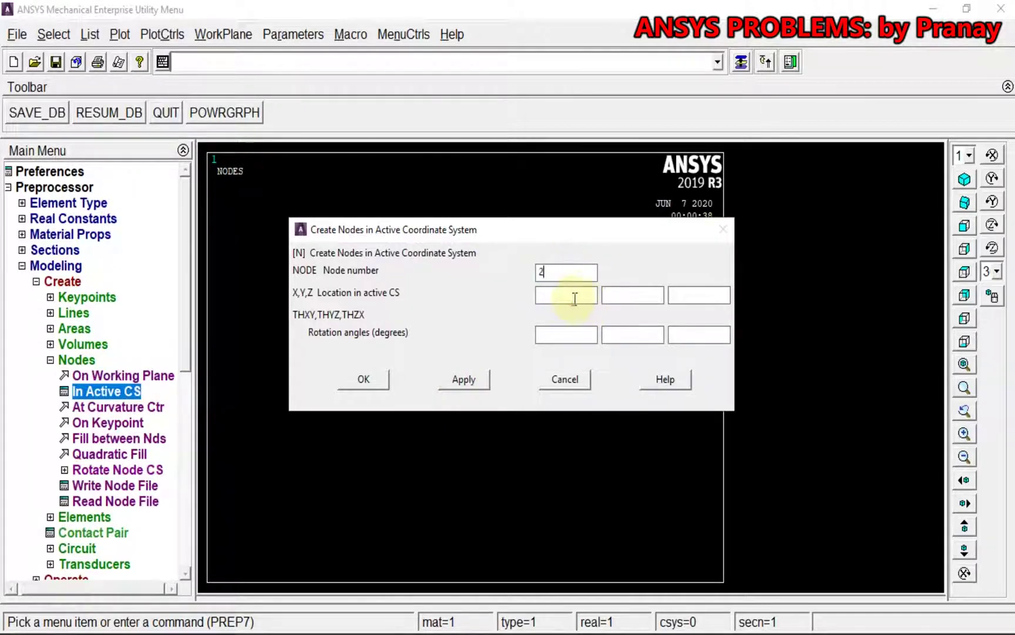
{"action": "left_click", "coordinate": [580, 302]}
{"action": "type", "text": "300"}
{"action": "left_click", "coordinate": [459, 381]}
{"action": "double_click", "coordinate": [562, 272]}
{"action": "type", "text": "3"}
{"action": "double_click", "coordinate": [579, 295]}
{"action": "type", "text": "700"}
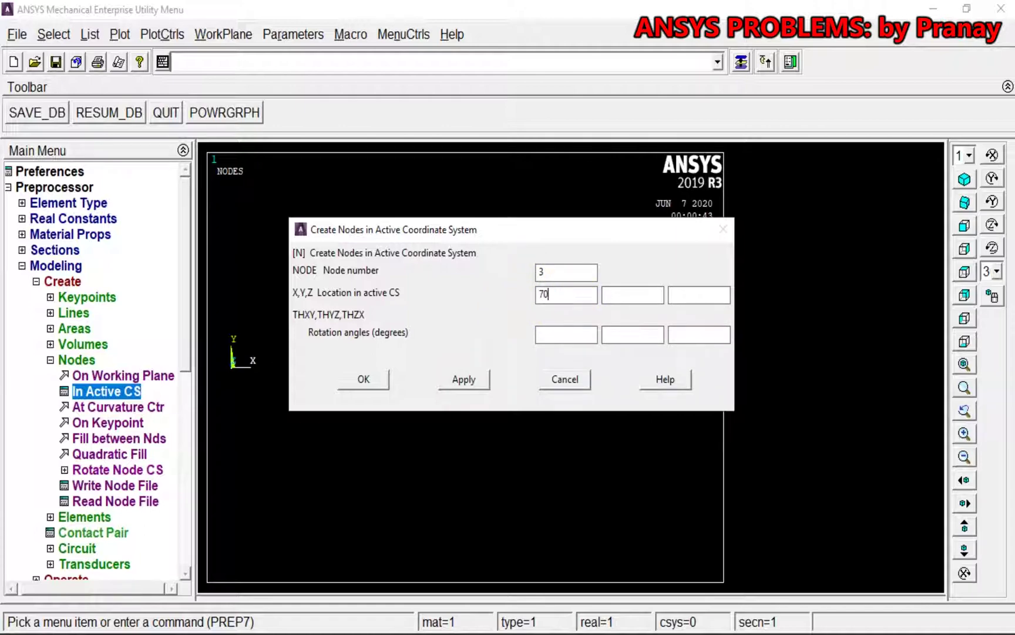
{"action": "left_click", "coordinate": [348, 385]}
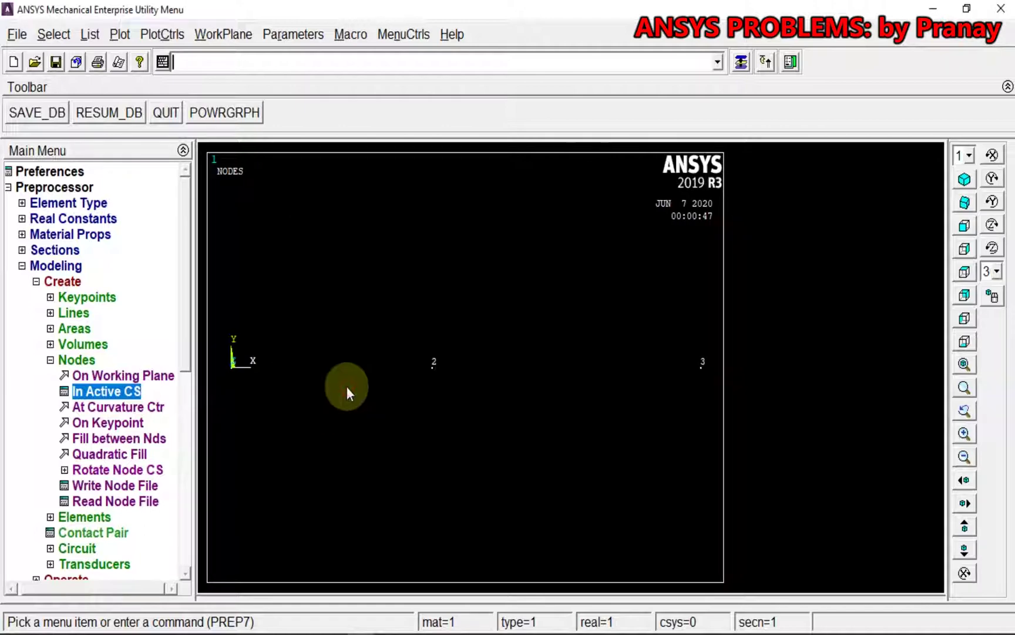
{"action": "left_click", "coordinate": [85, 520]}
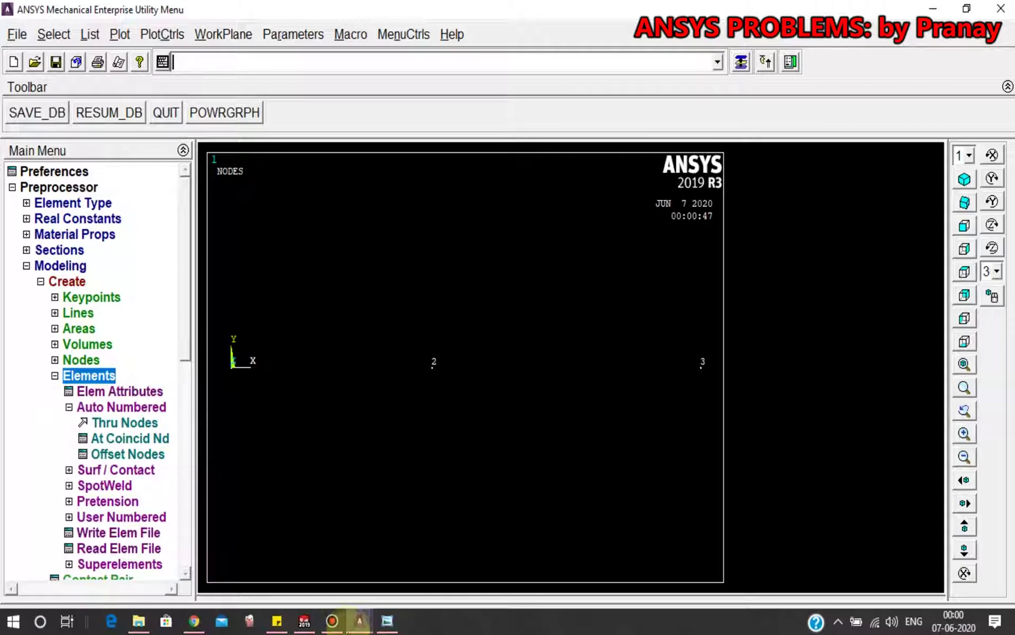
Step: Check the bar sketch in Photo Viewer, then bring up the Element Attributes dialog
{"action": "left_click", "coordinate": [387, 620]}
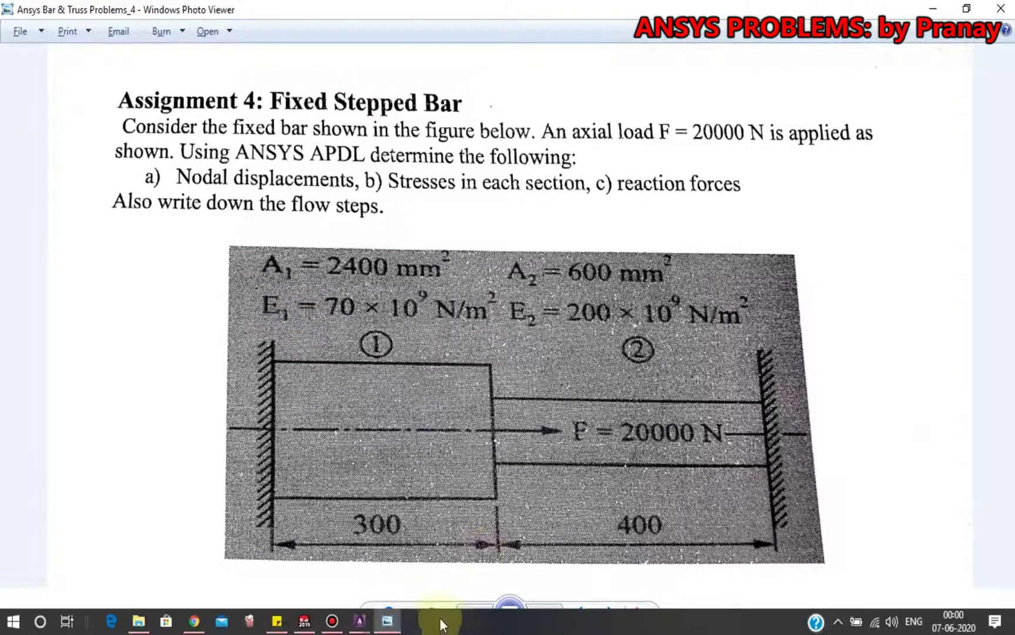
{"action": "left_click", "coordinate": [387, 621]}
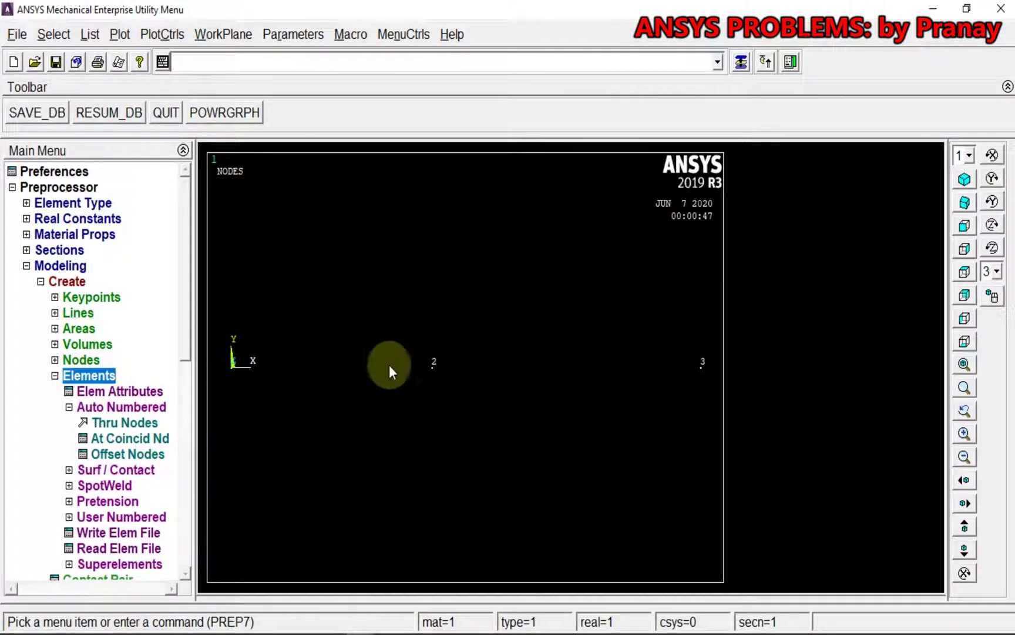
{"action": "left_click", "coordinate": [98, 393]}
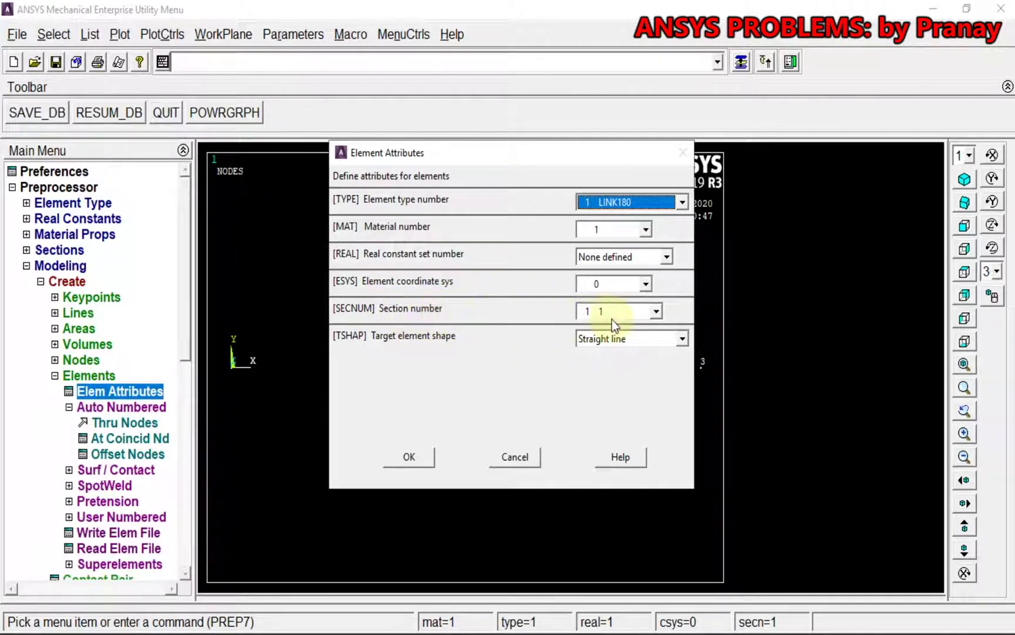
Step: Keep material 1 and section 1 and create the element joining nodes 1 and 2
{"action": "left_click", "coordinate": [415, 458]}
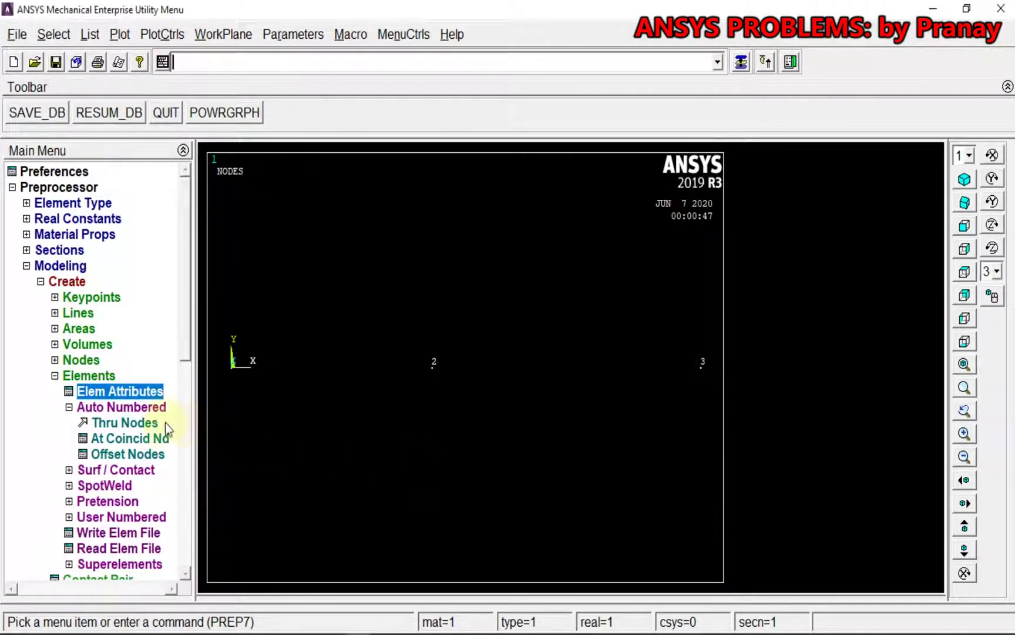
{"action": "left_click", "coordinate": [115, 422]}
{"action": "left_click", "coordinate": [243, 388]}
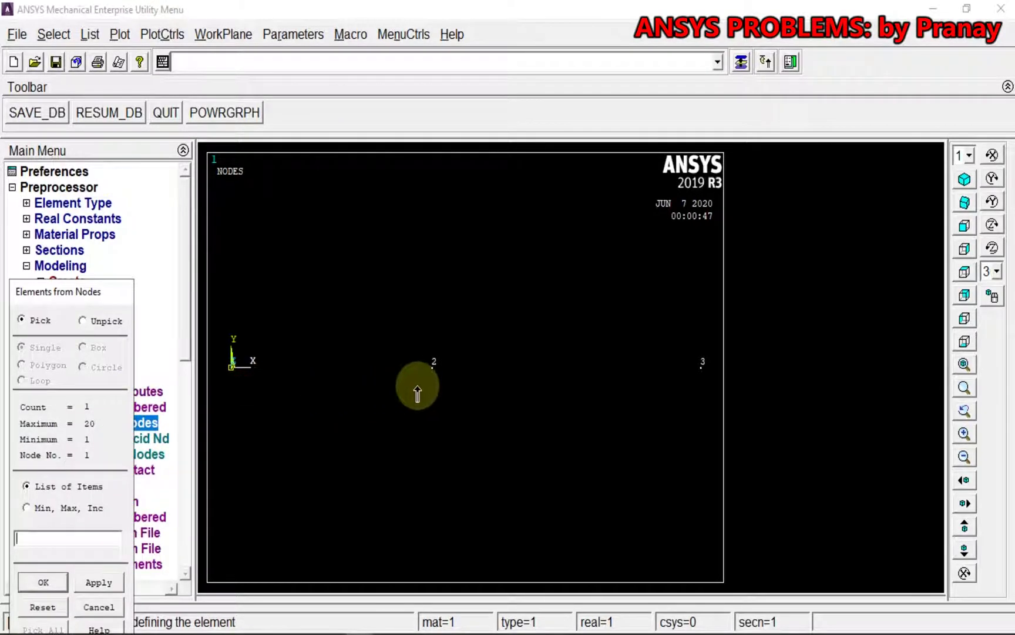
{"action": "left_click", "coordinate": [420, 383]}
{"action": "left_click", "coordinate": [47, 582]}
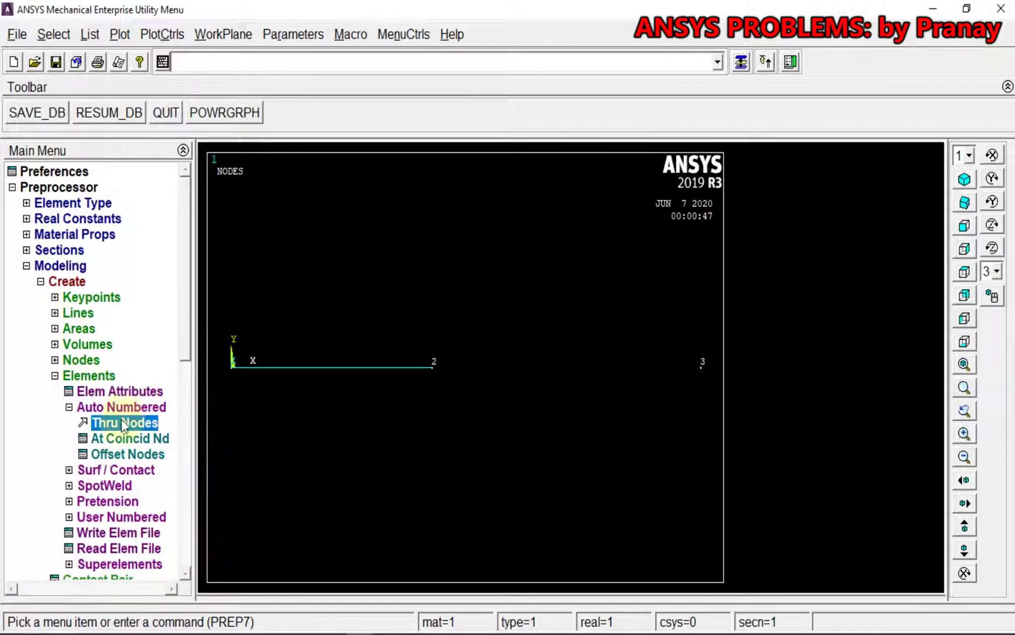
Step: Switch the element attributes to material 2 and section 2
{"action": "left_click", "coordinate": [124, 392]}
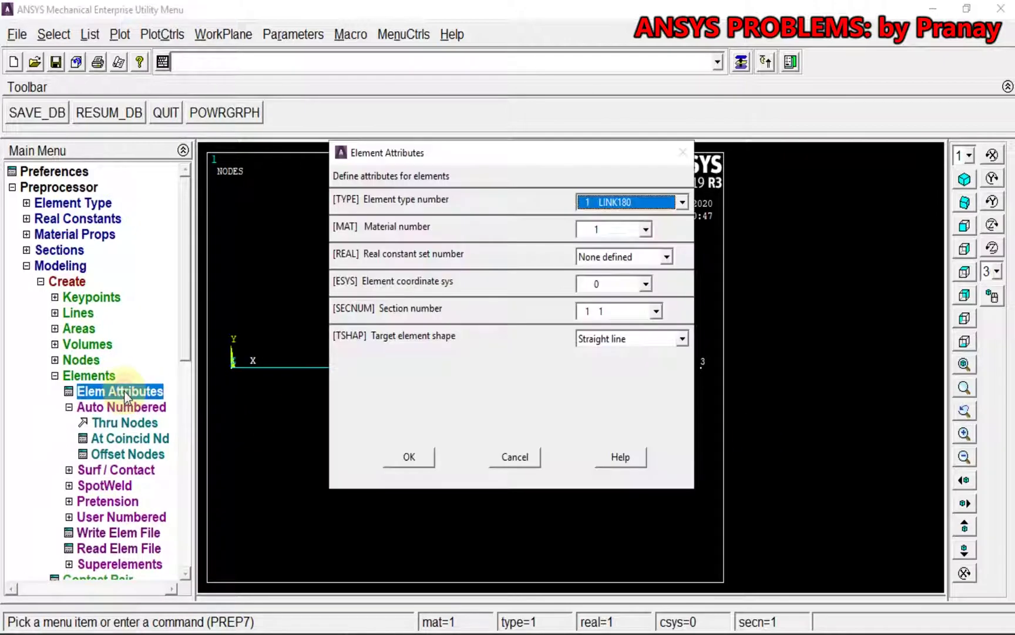
{"action": "left_click", "coordinate": [646, 230]}
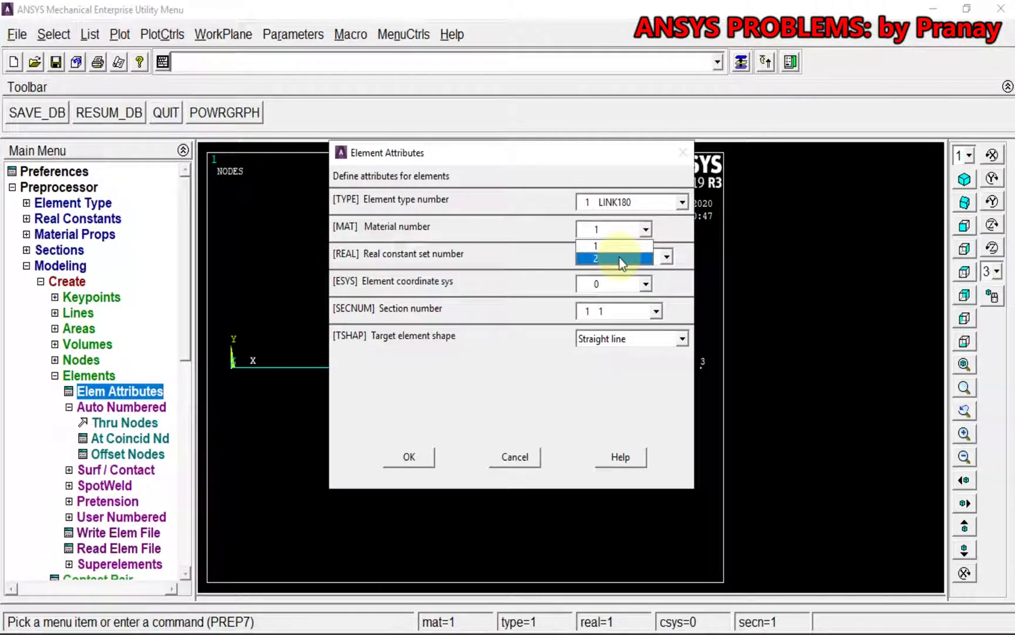
{"action": "left_click", "coordinate": [620, 257]}
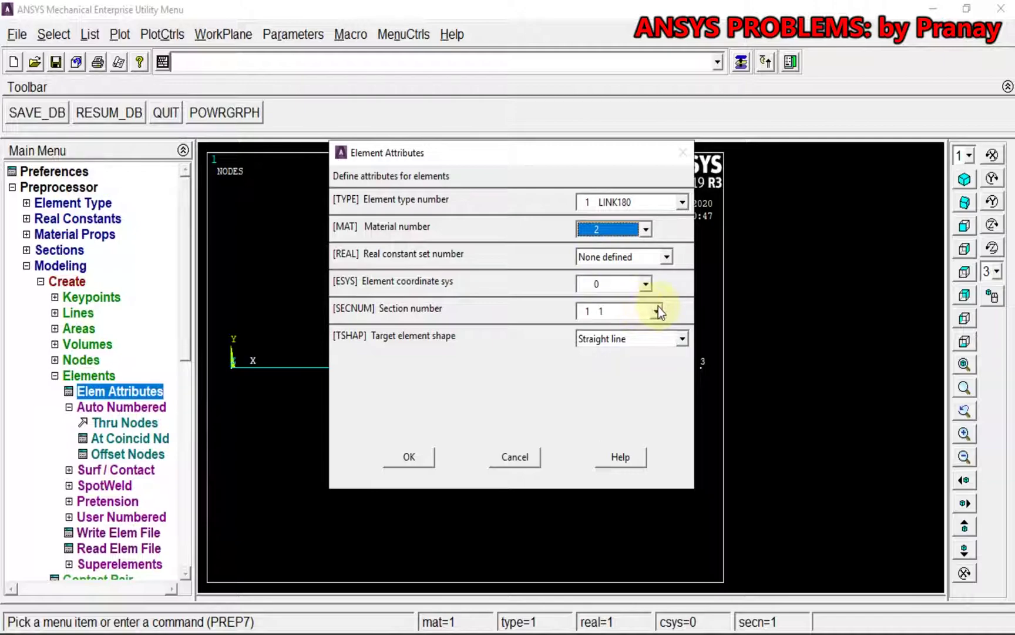
{"action": "left_click", "coordinate": [657, 310]}
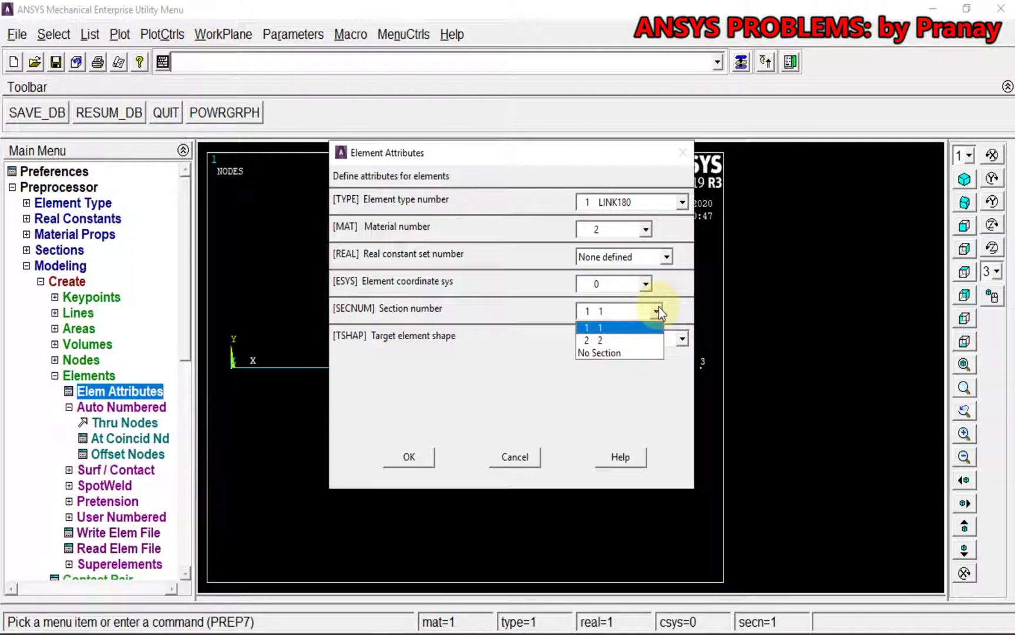
{"action": "left_click", "coordinate": [621, 340]}
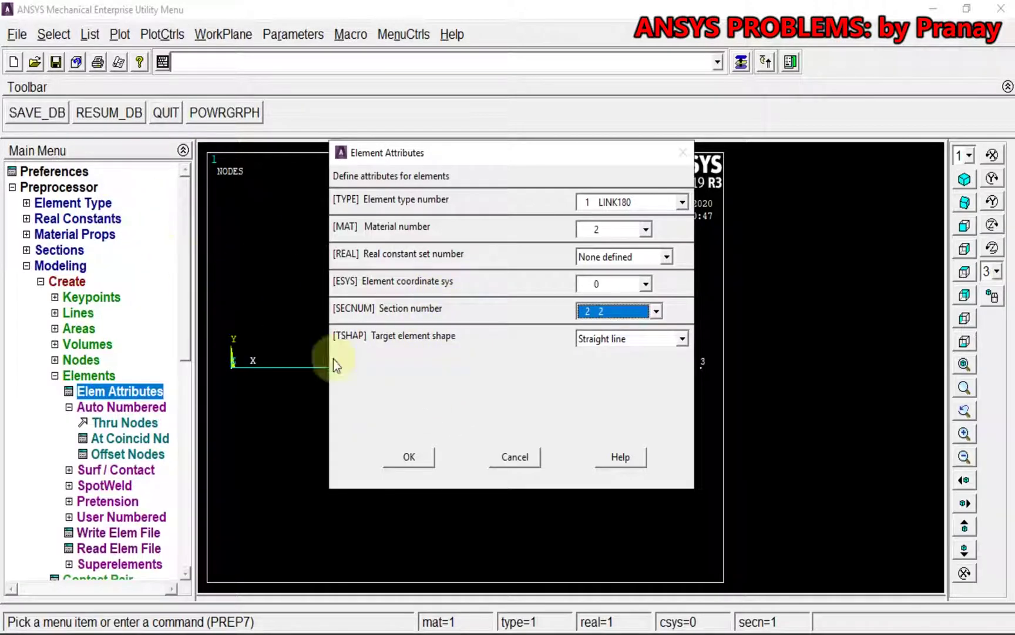
{"action": "left_click", "coordinate": [428, 456]}
Step: Create the second element joining nodes 2 and 3
{"action": "left_click", "coordinate": [125, 425]}
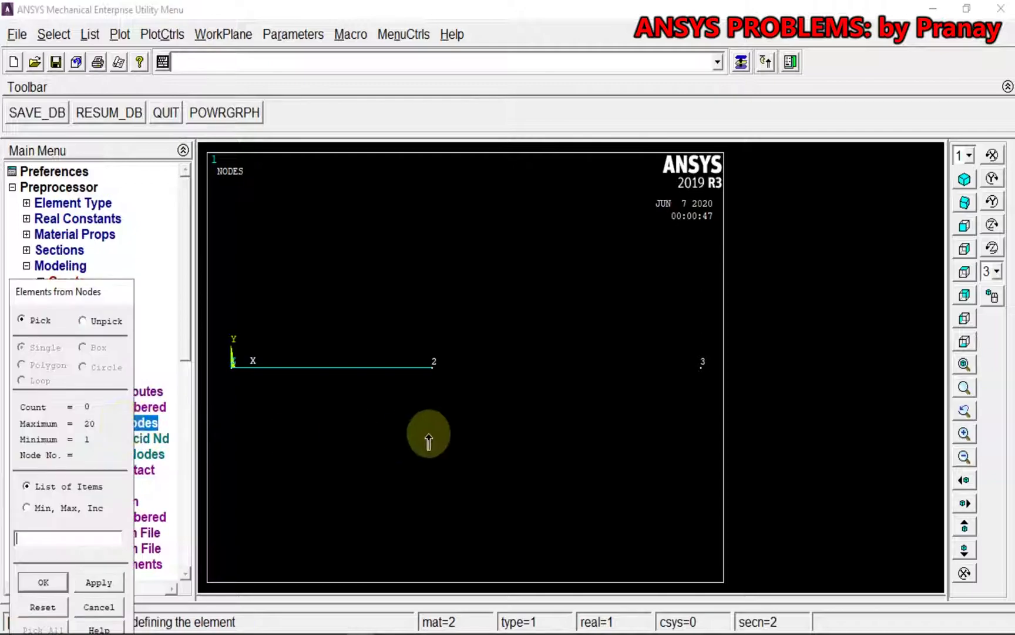
{"action": "left_click", "coordinate": [435, 423]}
{"action": "left_click", "coordinate": [698, 405]}
{"action": "left_click", "coordinate": [42, 582]}
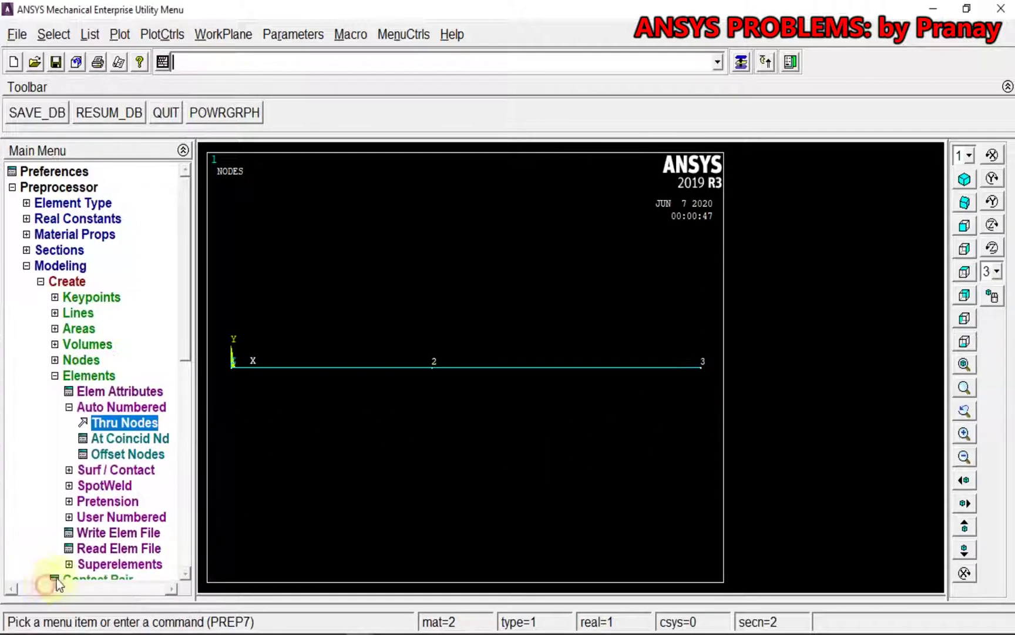
{"action": "left_click", "coordinate": [53, 376]}
Step: Constrain all DOF at nodes 1 and 3, then check the problem sketch in Photo Viewer
{"action": "left_click", "coordinate": [41, 281]}
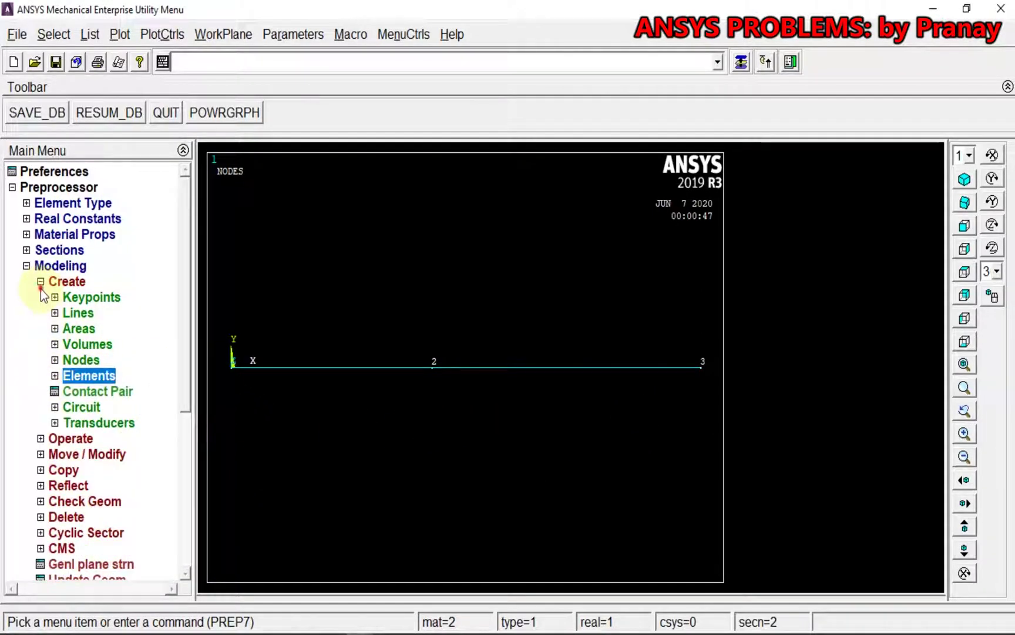
{"action": "left_click", "coordinate": [26, 266]}
{"action": "left_click", "coordinate": [51, 360]}
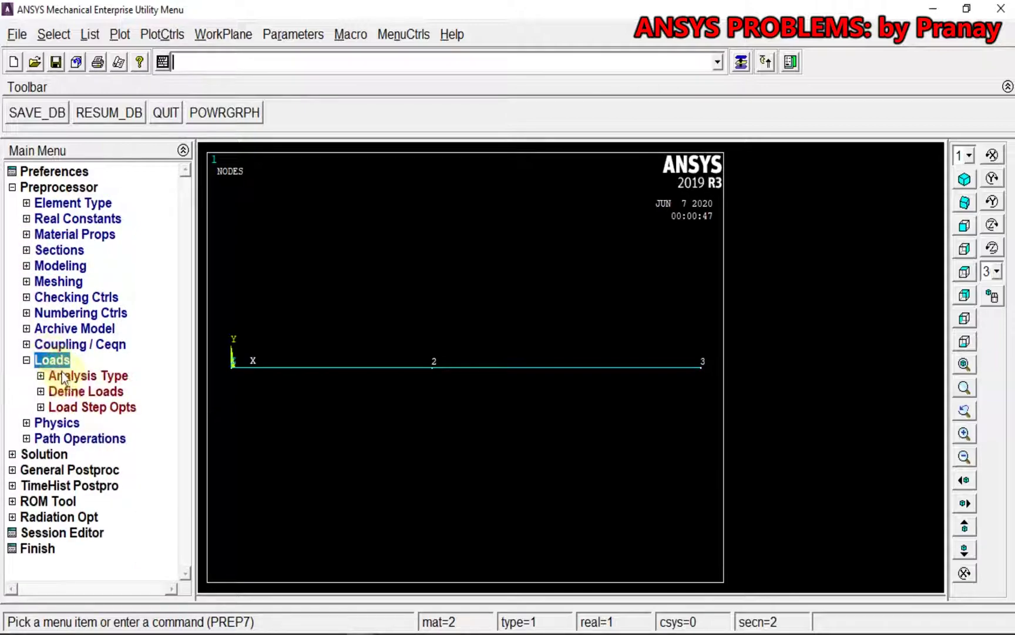
{"action": "left_click", "coordinate": [76, 391]}
{"action": "left_click", "coordinate": [104, 438]}
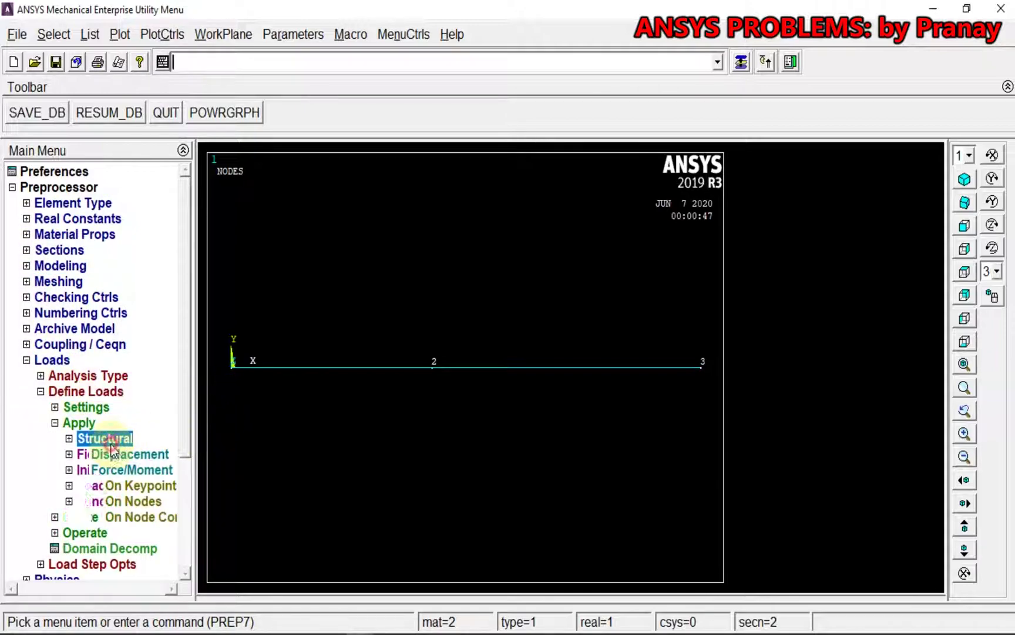
{"action": "left_click", "coordinate": [81, 455]}
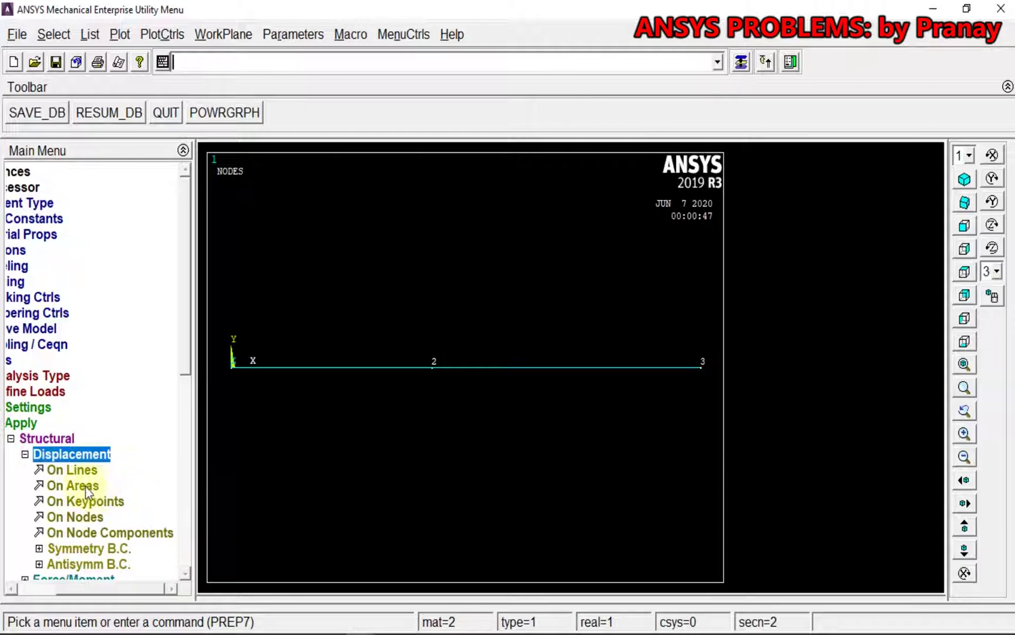
{"action": "left_click", "coordinate": [88, 516]}
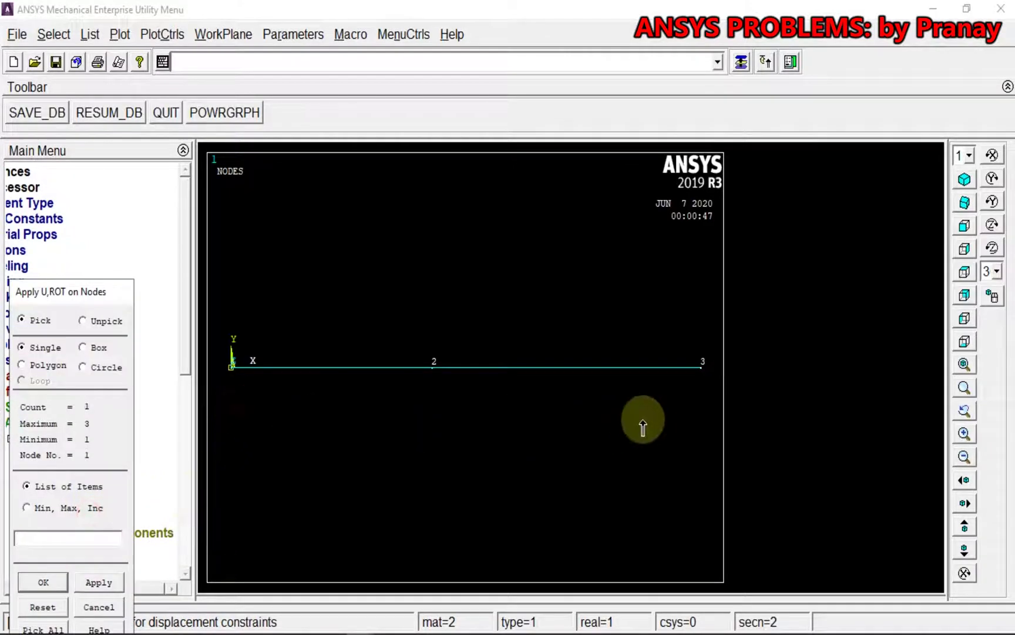
{"action": "left_click", "coordinate": [94, 583]}
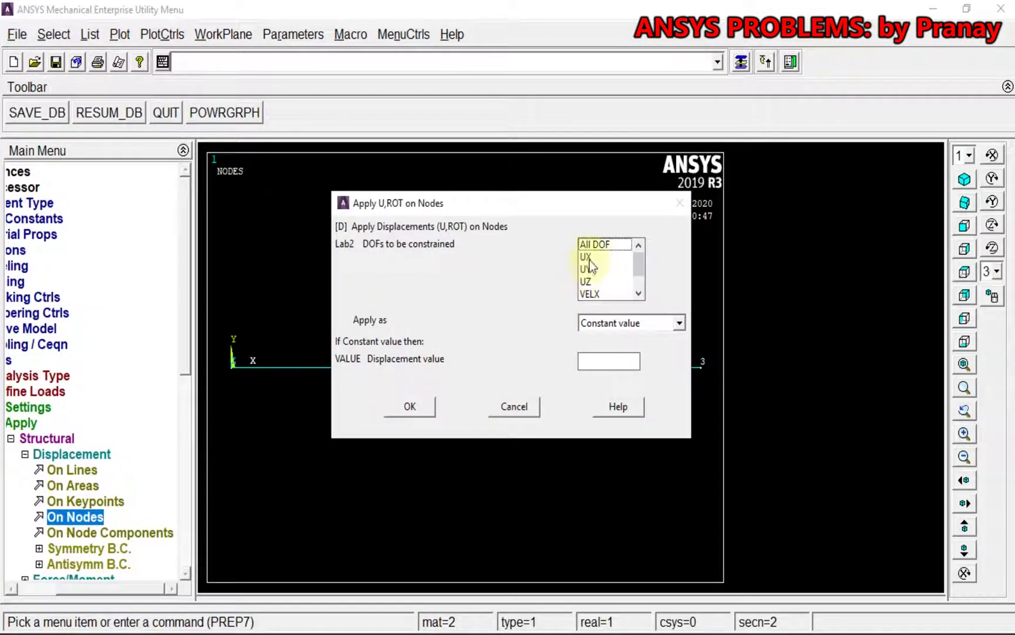
{"action": "left_click", "coordinate": [602, 243]}
{"action": "left_click", "coordinate": [410, 406]}
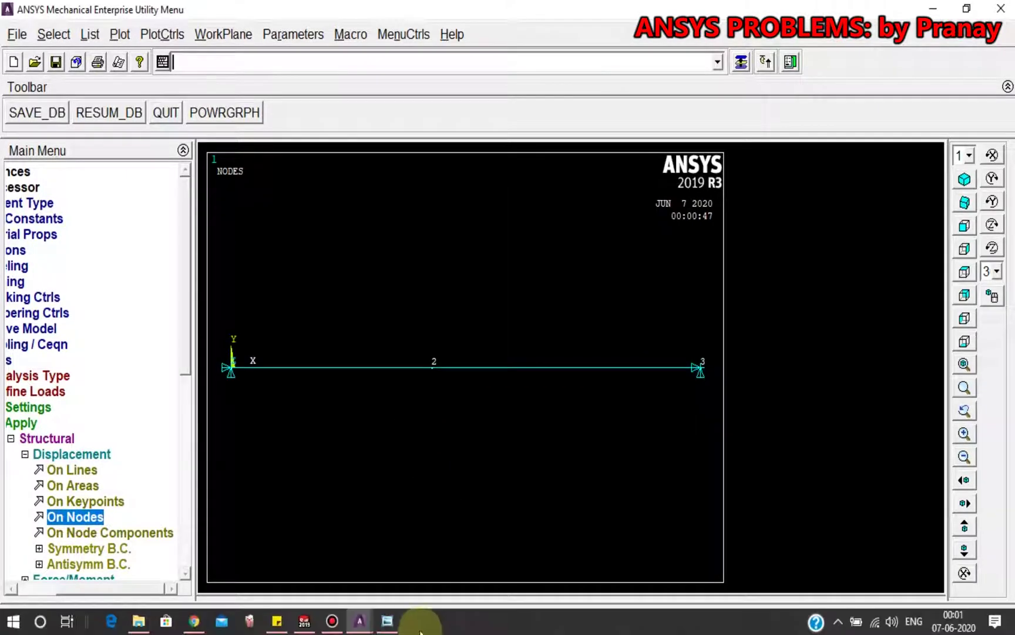
{"action": "left_click", "coordinate": [388, 621]}
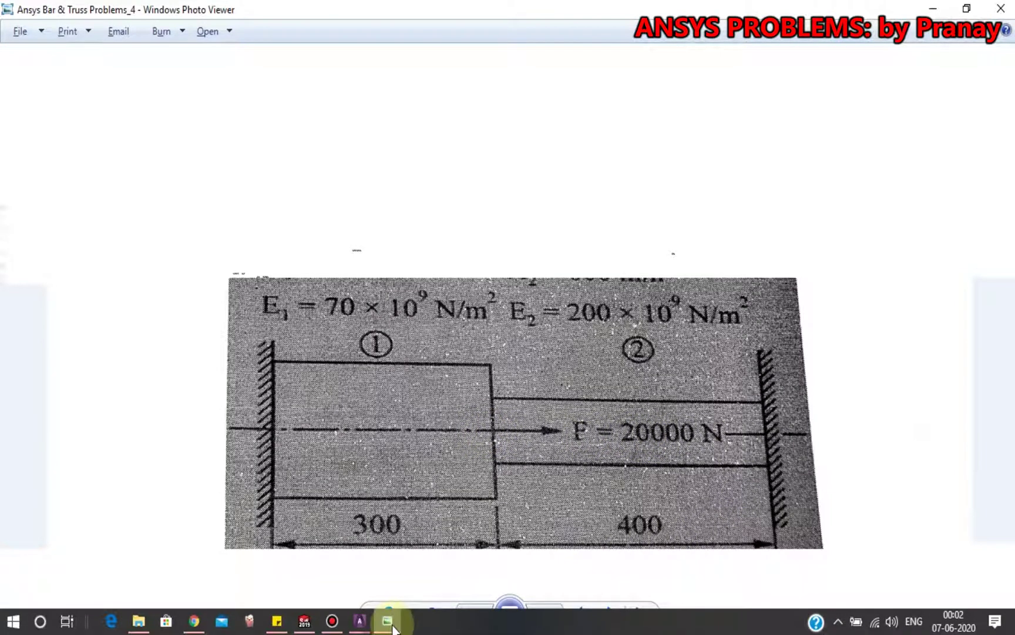
{"action": "left_click", "coordinate": [390, 624]}
Step: Apply an FX force of 20 on node 2
{"action": "left_click", "coordinate": [24, 454]}
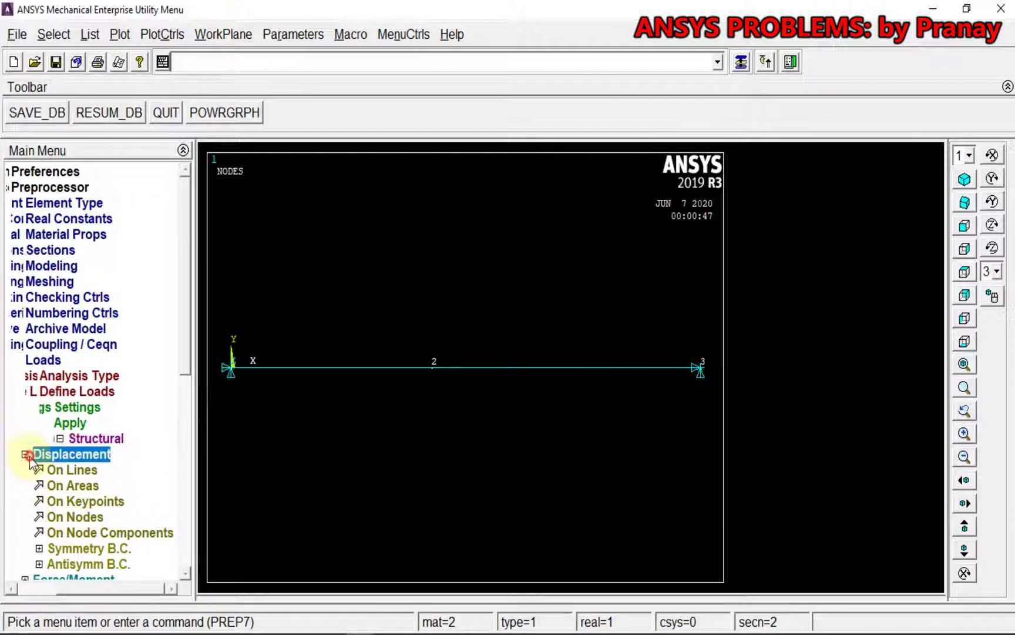
{"action": "left_click", "coordinate": [105, 470]}
{"action": "left_click", "coordinate": [88, 501]}
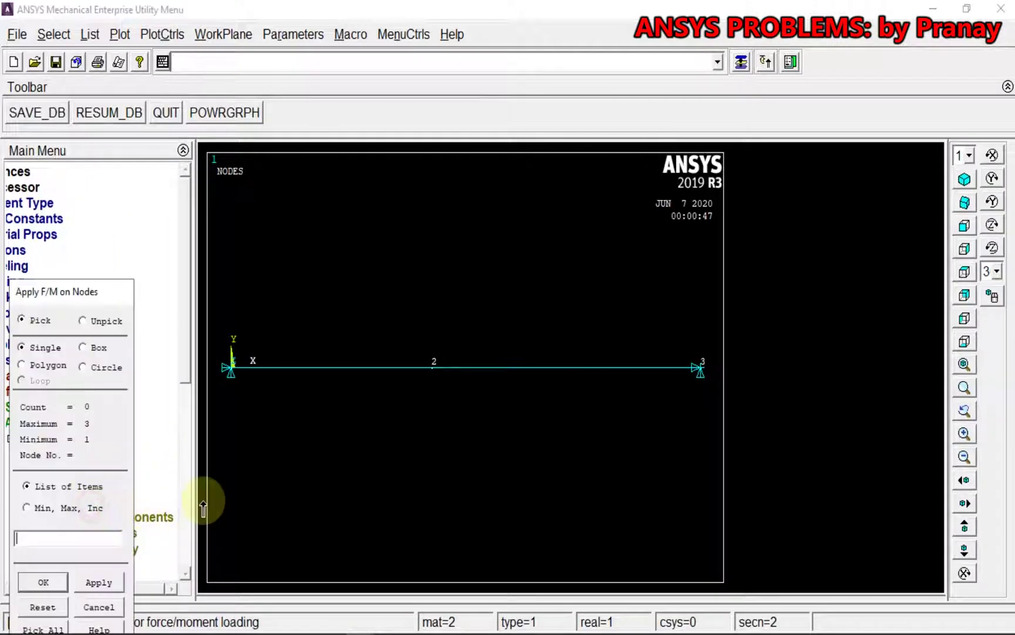
{"action": "left_click", "coordinate": [433, 366]}
{"action": "left_click", "coordinate": [112, 582]}
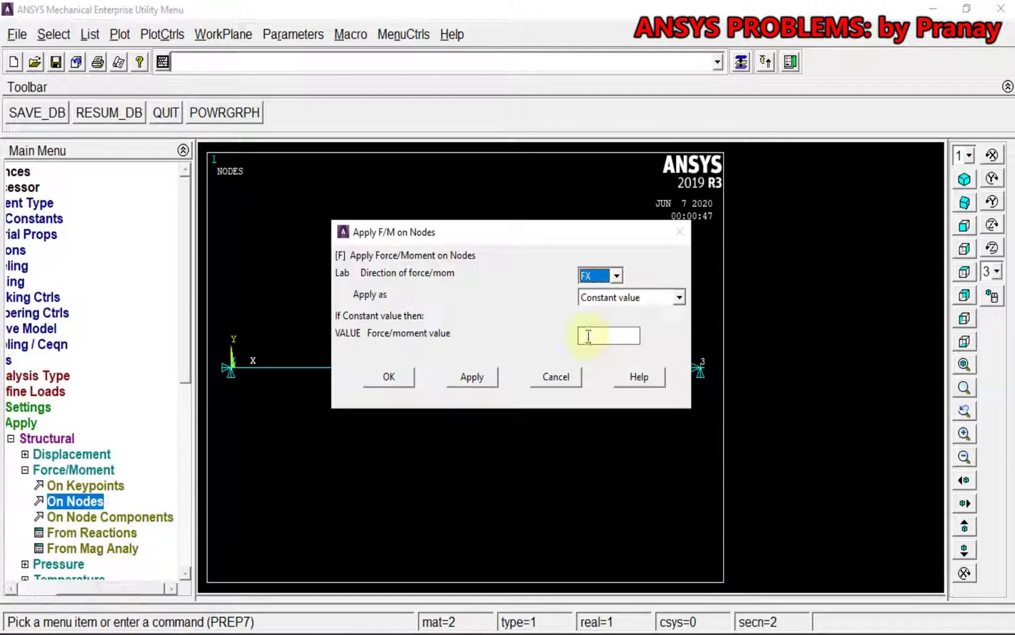
{"action": "left_click", "coordinate": [606, 337]}
{"action": "type", "text": "20000"}
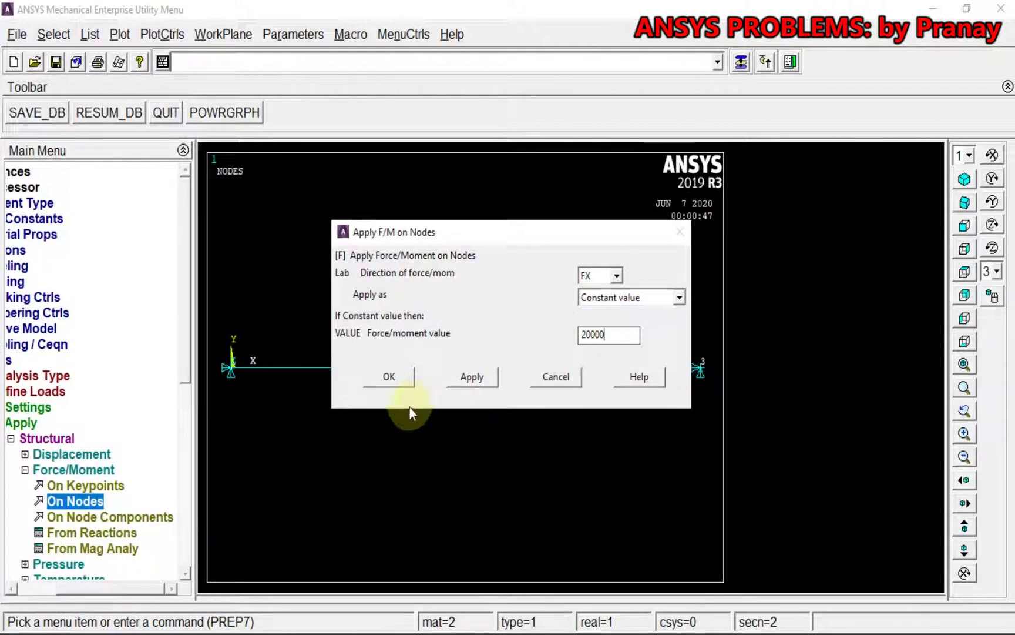
{"action": "left_click", "coordinate": [390, 378]}
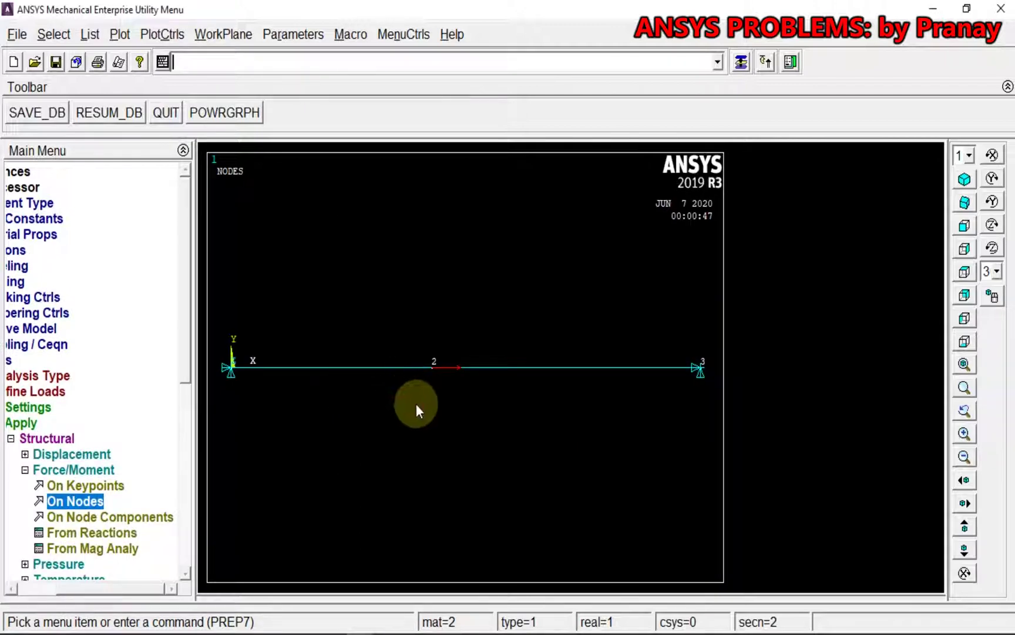
Step: Solve the current load step, then move on to postprocessing
{"action": "left_click", "coordinate": [105, 584]}
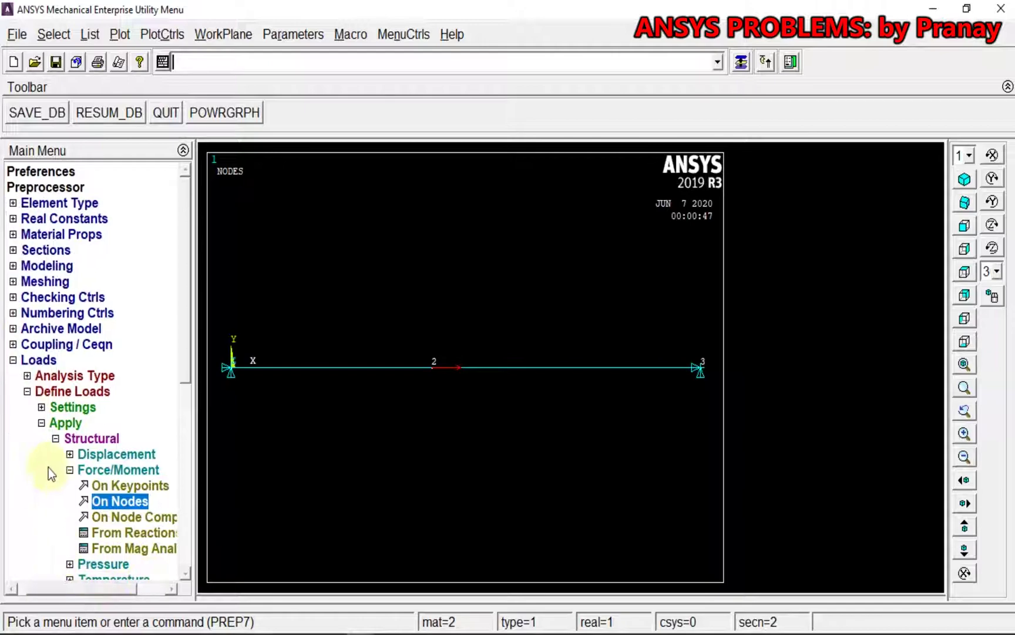
{"action": "left_click", "coordinate": [13, 360]}
{"action": "left_click", "coordinate": [44, 406]}
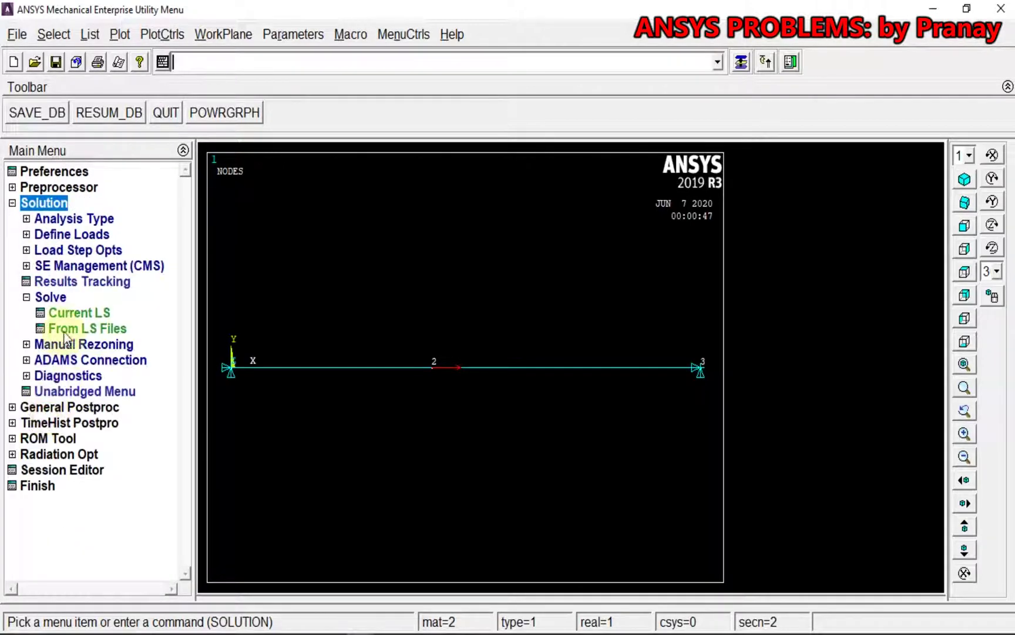
{"action": "left_click", "coordinate": [79, 313]}
{"action": "left_click", "coordinate": [503, 404]}
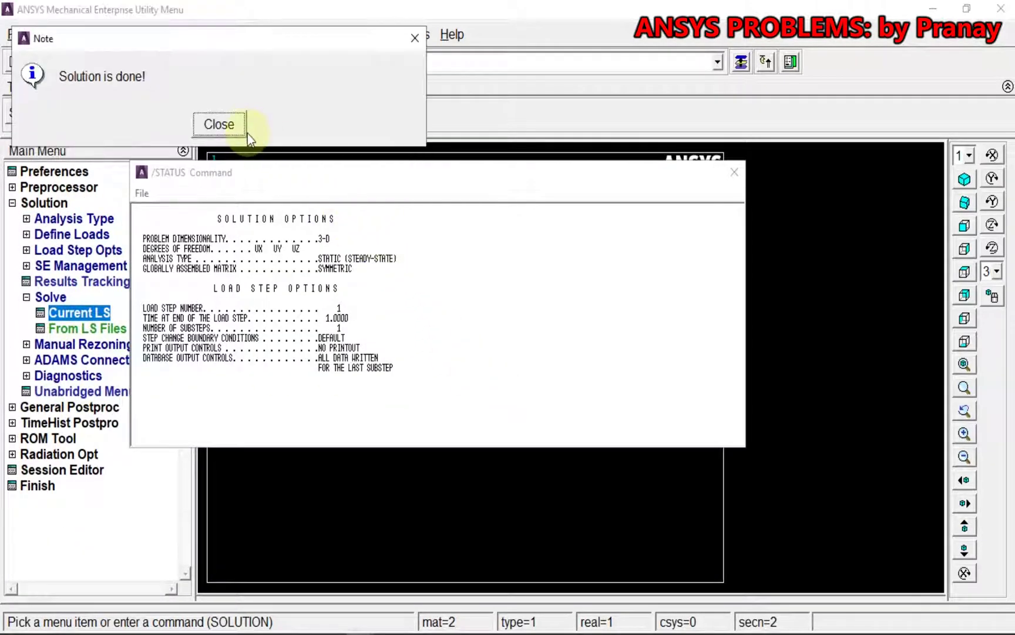
{"action": "left_click", "coordinate": [218, 125]}
{"action": "left_click", "coordinate": [735, 171]}
{"action": "left_click", "coordinate": [44, 202]}
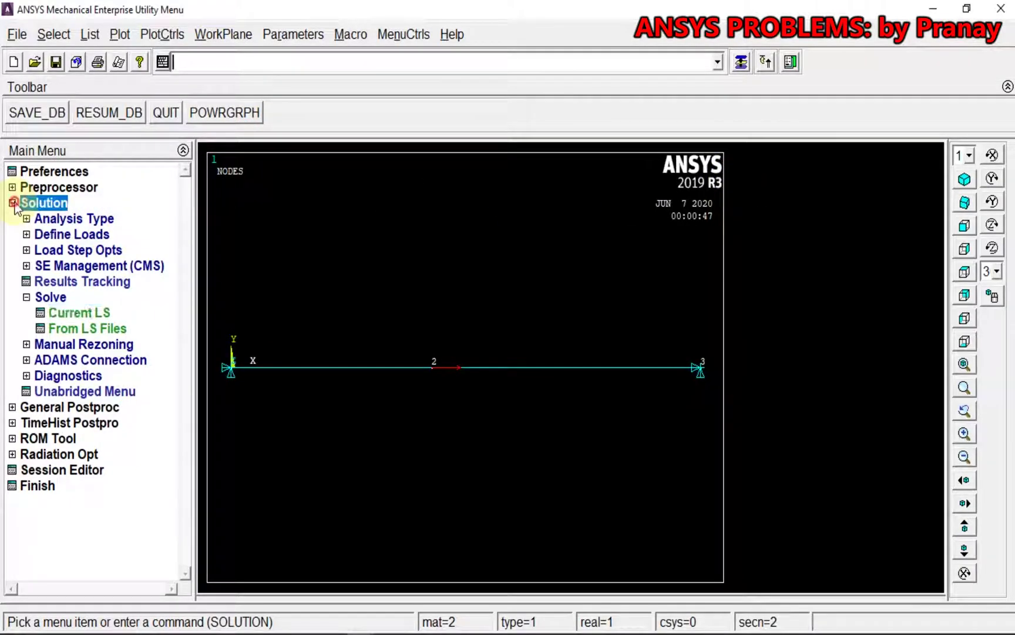
{"action": "left_click", "coordinate": [36, 222]}
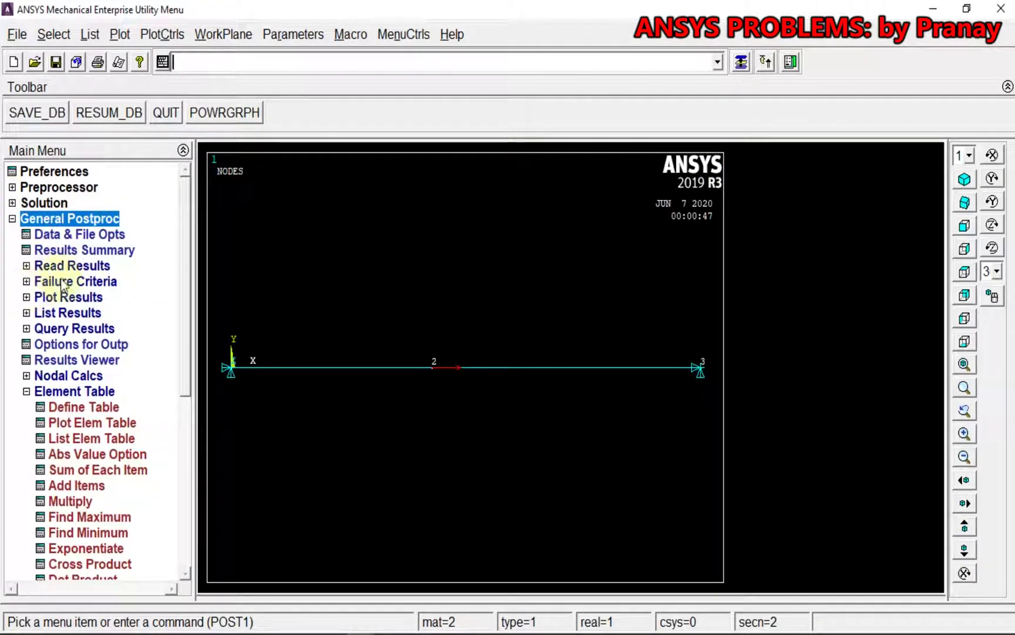
Step: Define element table item ES1 as the by-sequence-number result LS, 1
{"action": "left_click", "coordinate": [76, 412]}
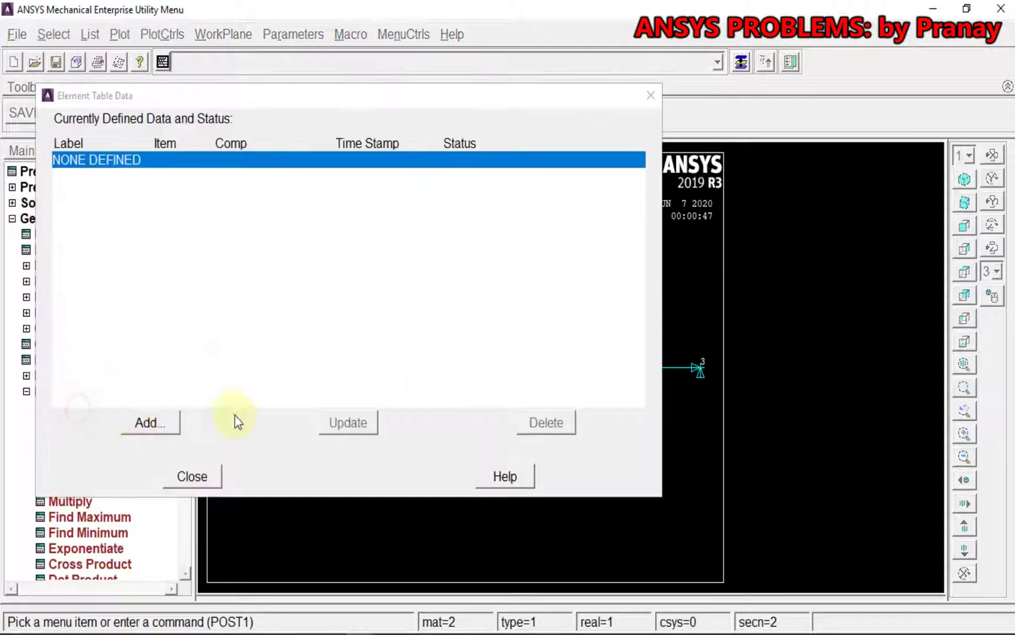
{"action": "left_click", "coordinate": [148, 423]}
{"action": "scroll", "coordinate": [598, 306], "scroll_direction": "down", "scroll_amount": 3}
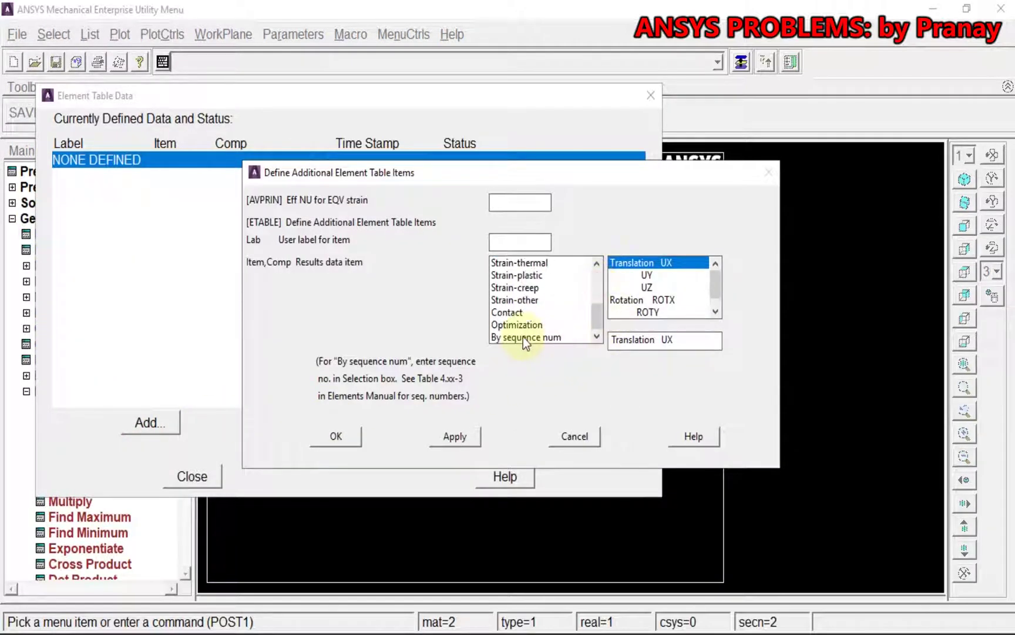
{"action": "left_click", "coordinate": [522, 336]}
{"action": "left_click", "coordinate": [628, 287]}
{"action": "left_click", "coordinate": [651, 340]}
{"action": "type", "text": "1"}
{"action": "left_click", "coordinate": [345, 438]}
{"action": "left_click", "coordinate": [203, 478]}
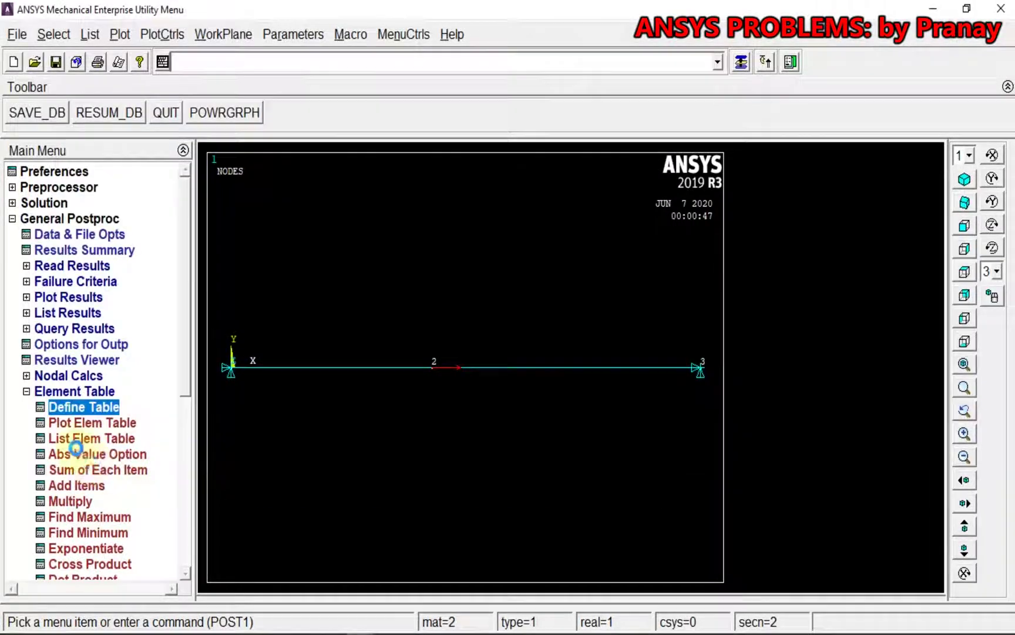
{"action": "left_click", "coordinate": [27, 391]}
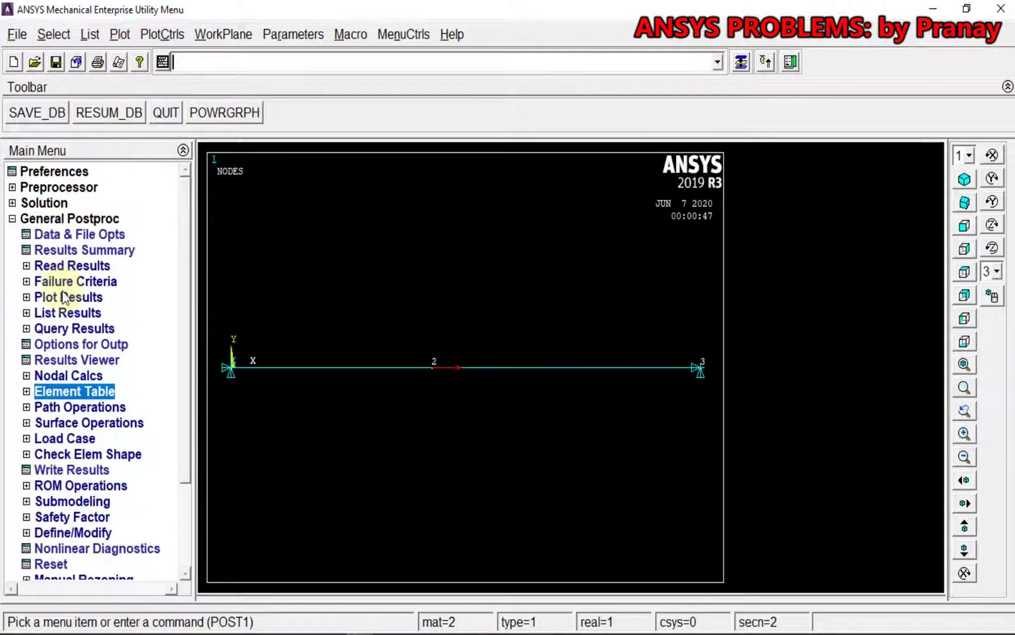
Step: List all reaction forces: FX -13023 at node 1, -6976.7 at node 3, total -20000
{"action": "left_click", "coordinate": [67, 313]}
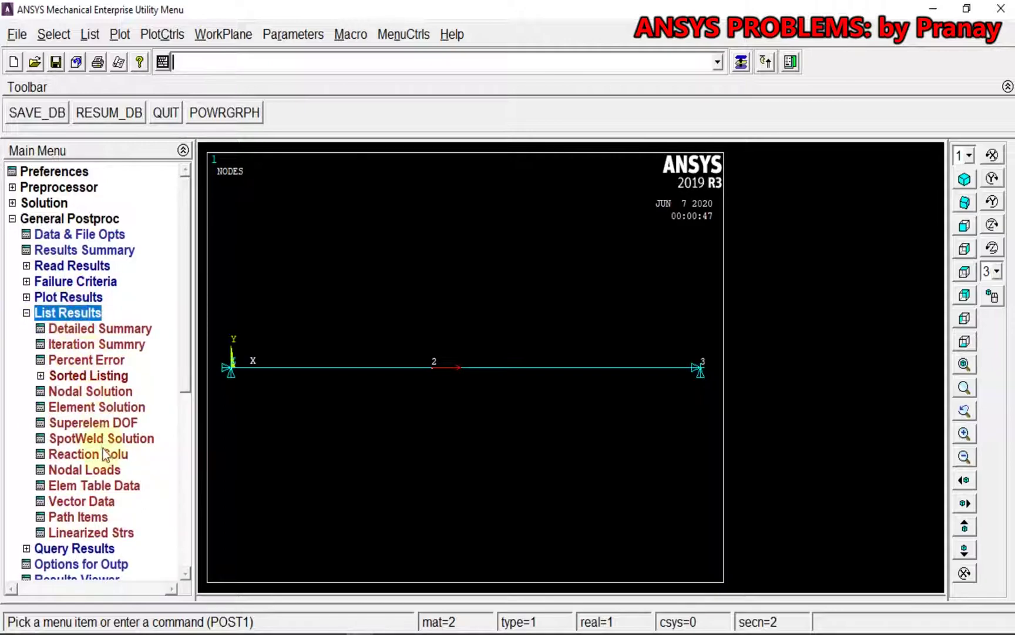
{"action": "left_click", "coordinate": [104, 458]}
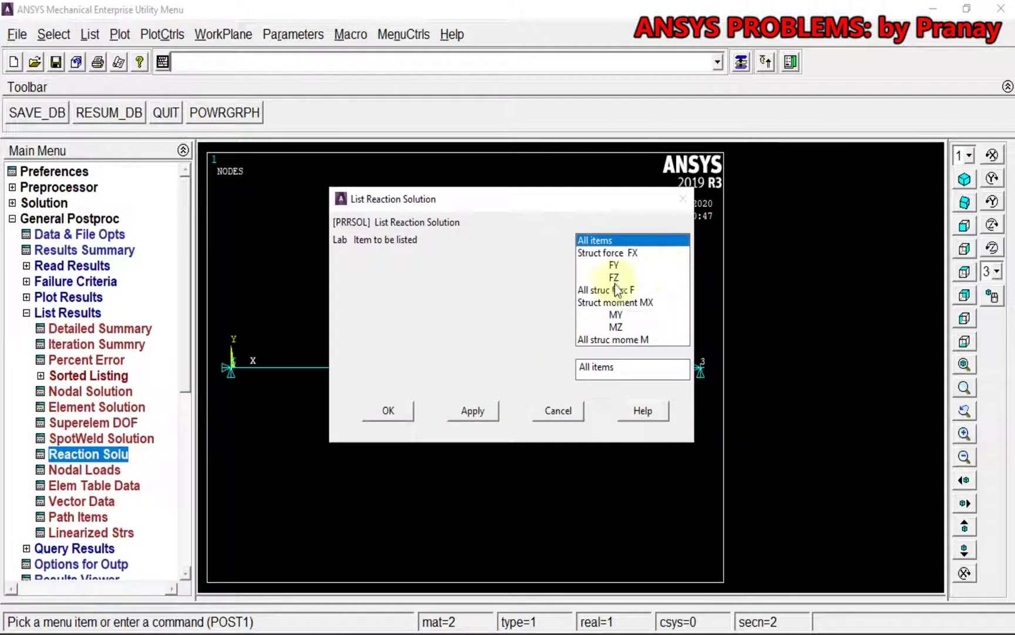
{"action": "left_click", "coordinate": [374, 409]}
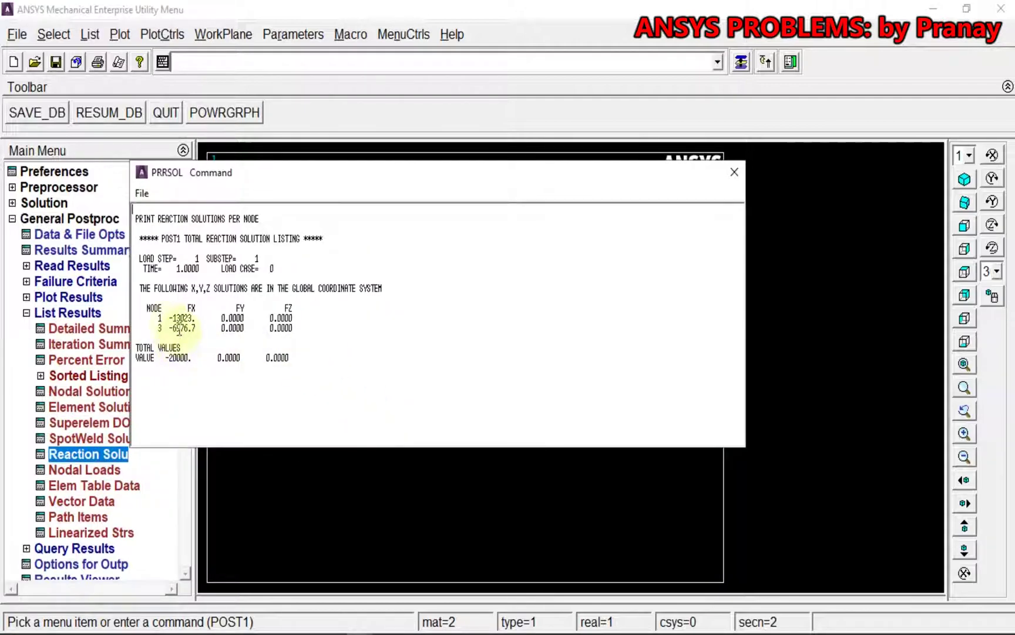
{"action": "left_click_drag", "start_coordinate": [171, 318], "coordinate": [289, 339]}
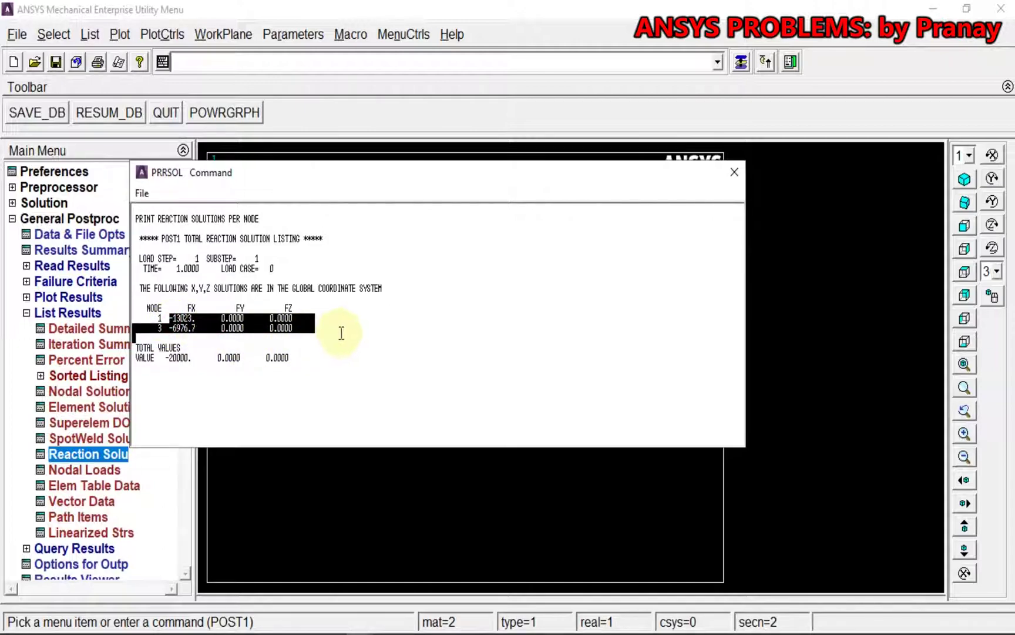
{"action": "left_click", "coordinate": [141, 192]}
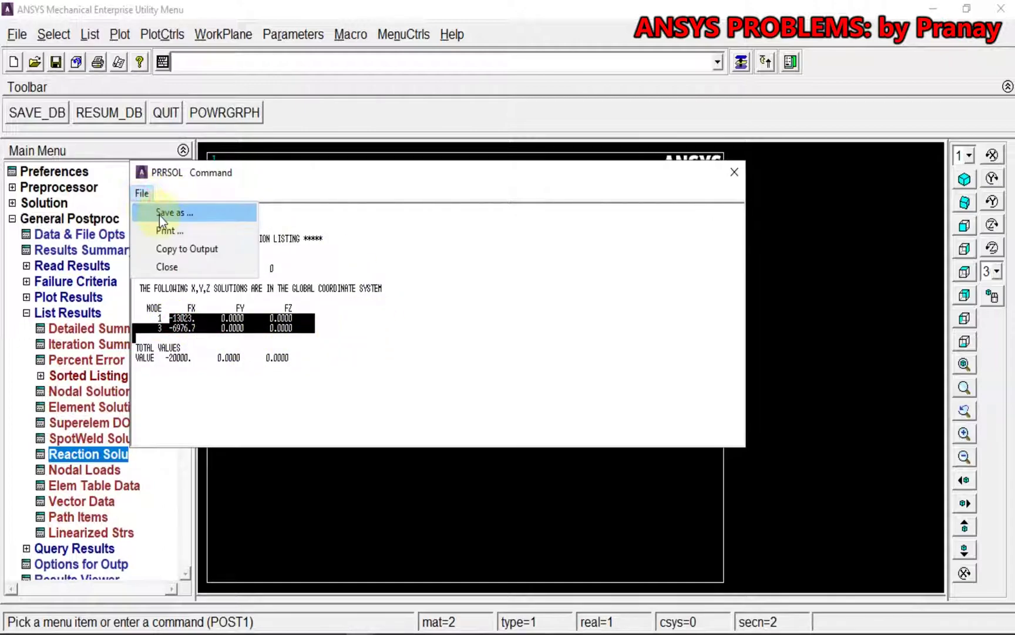
Step: Save the reaction listing as 'PRRSOL reaction solution' and close the listing window
{"action": "left_click", "coordinate": [160, 213]}
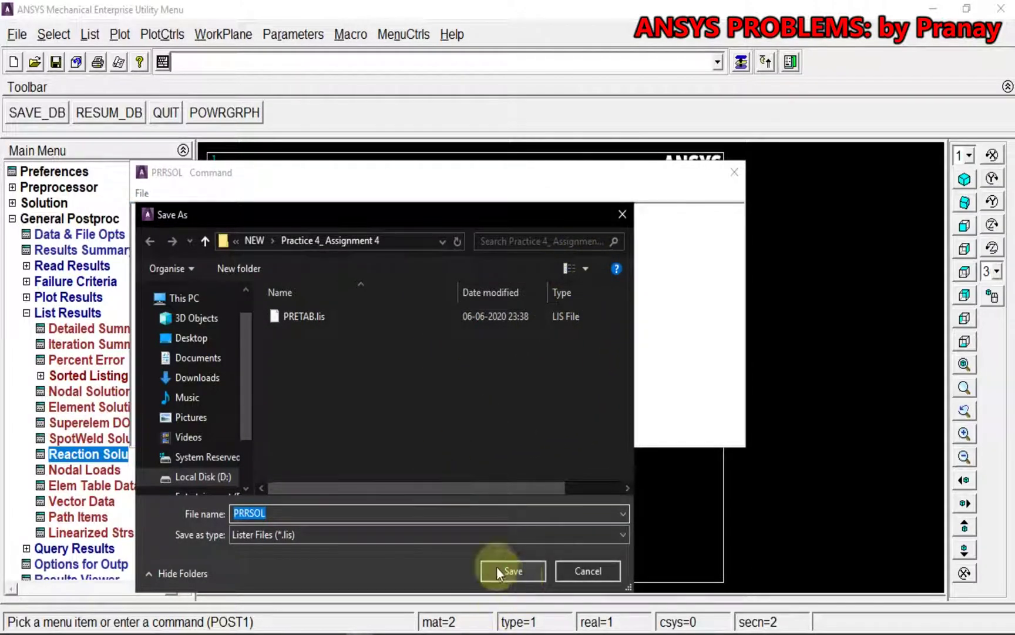
{"action": "left_click", "coordinate": [334, 513]}
{"action": "type", "text": "re"}
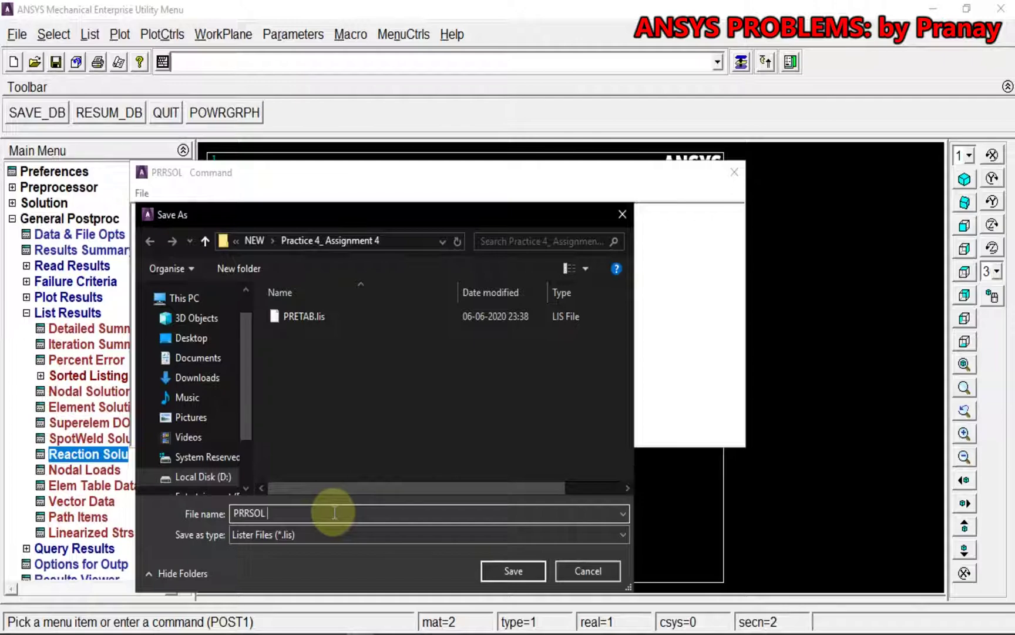
{"action": "type", "text": "action s"}
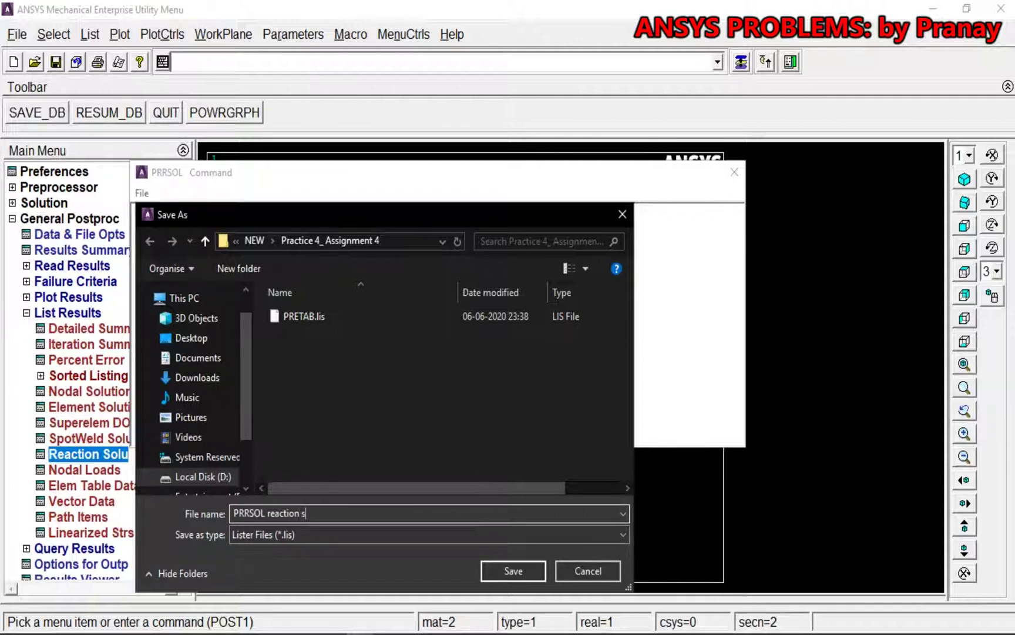
{"action": "type", "text": "olution"}
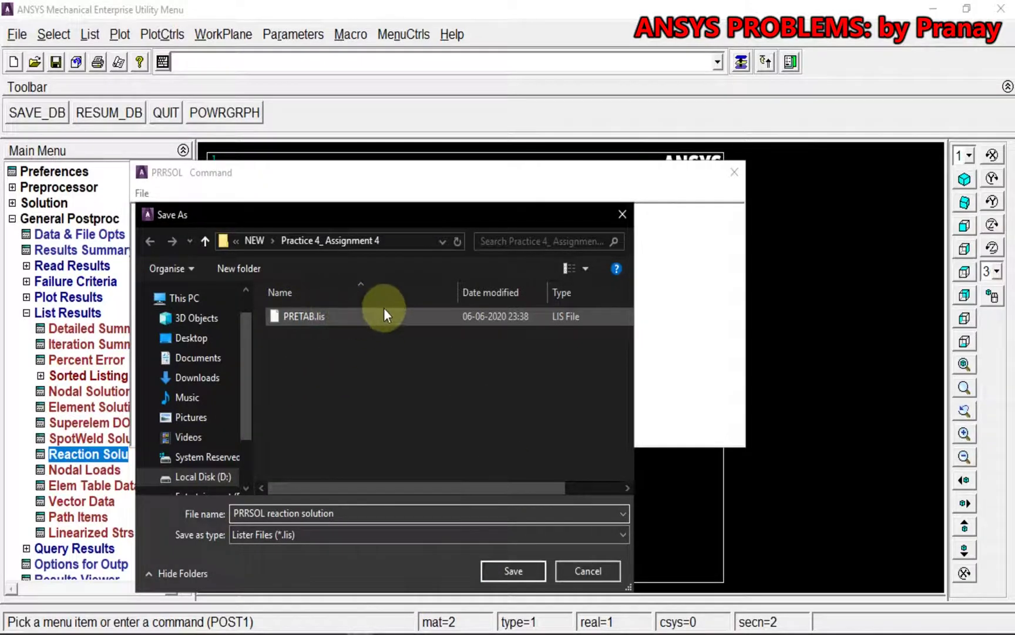
{"action": "left_click", "coordinate": [514, 575]}
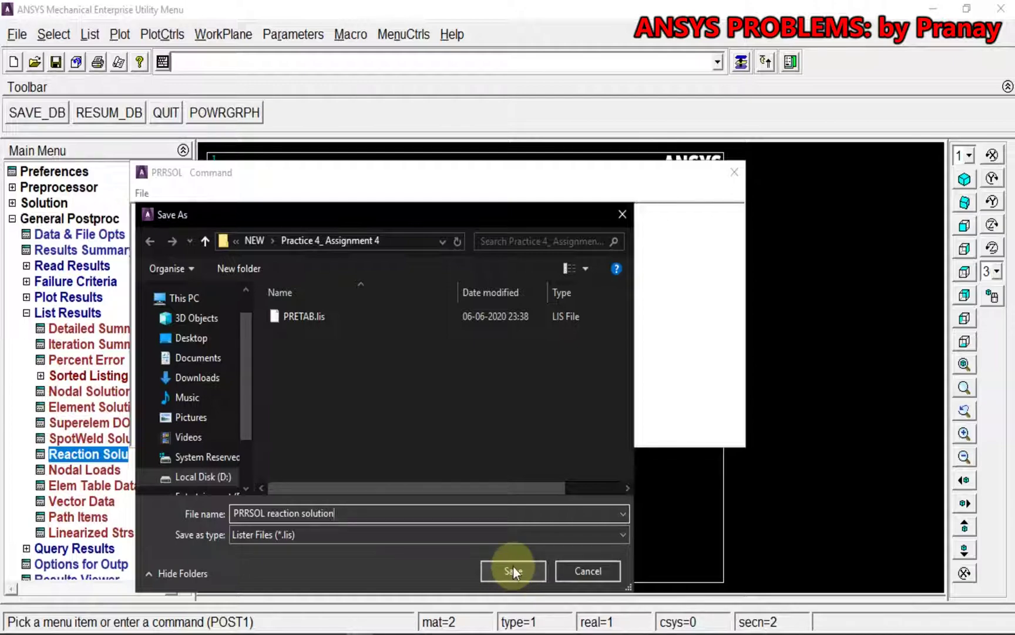
{"action": "left_click", "coordinate": [513, 566]}
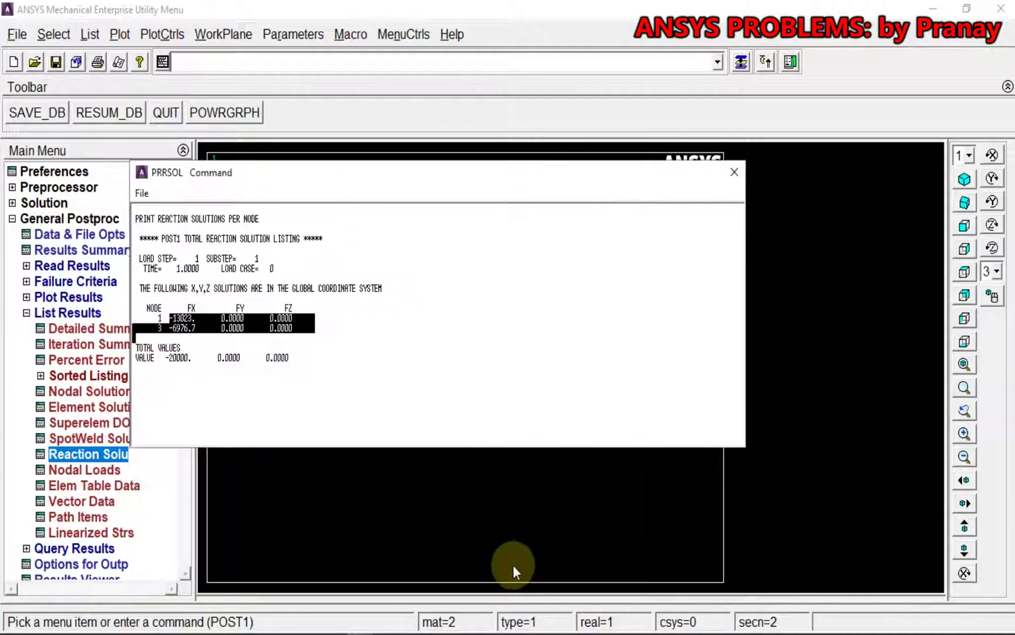
{"action": "left_click", "coordinate": [734, 172]}
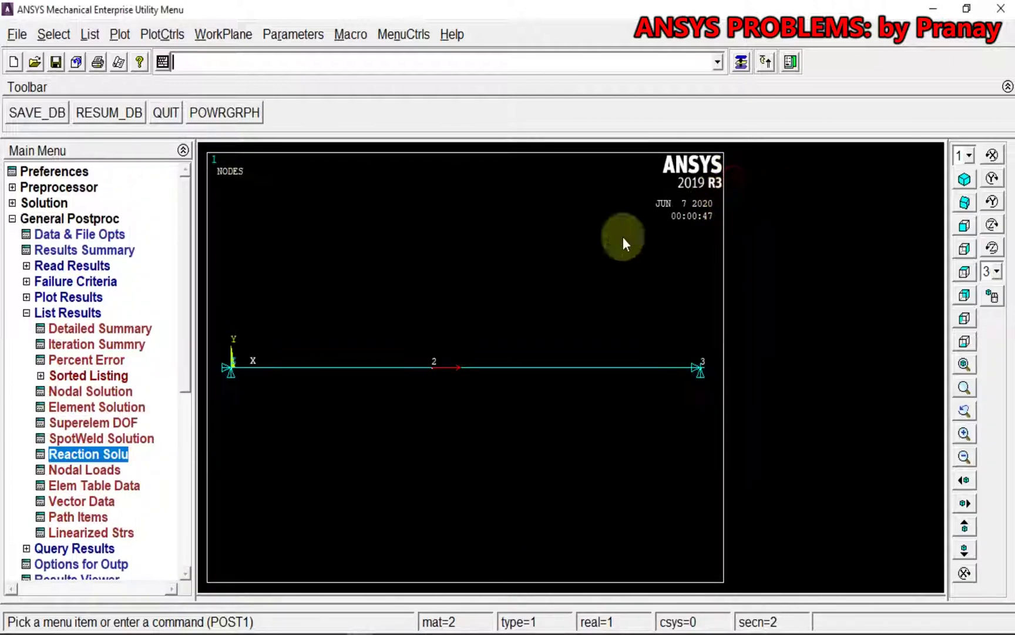
Step: Plot the nodal UX displacement contour along the bar, maximum 0.023256
{"action": "left_click", "coordinate": [26, 313]}
{"action": "left_click", "coordinate": [26, 297]}
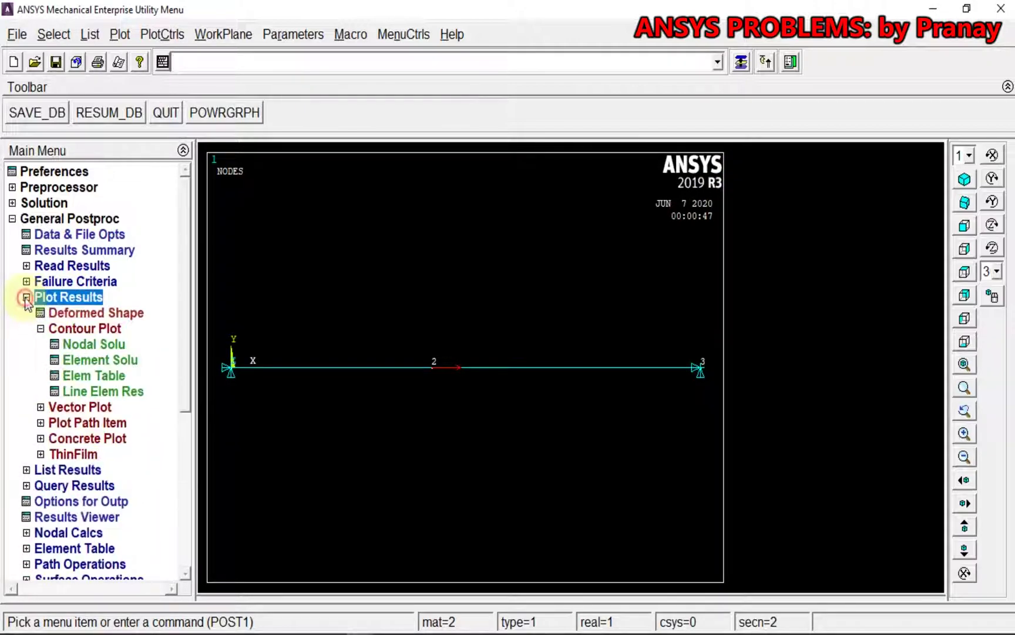
{"action": "left_click", "coordinate": [87, 343]}
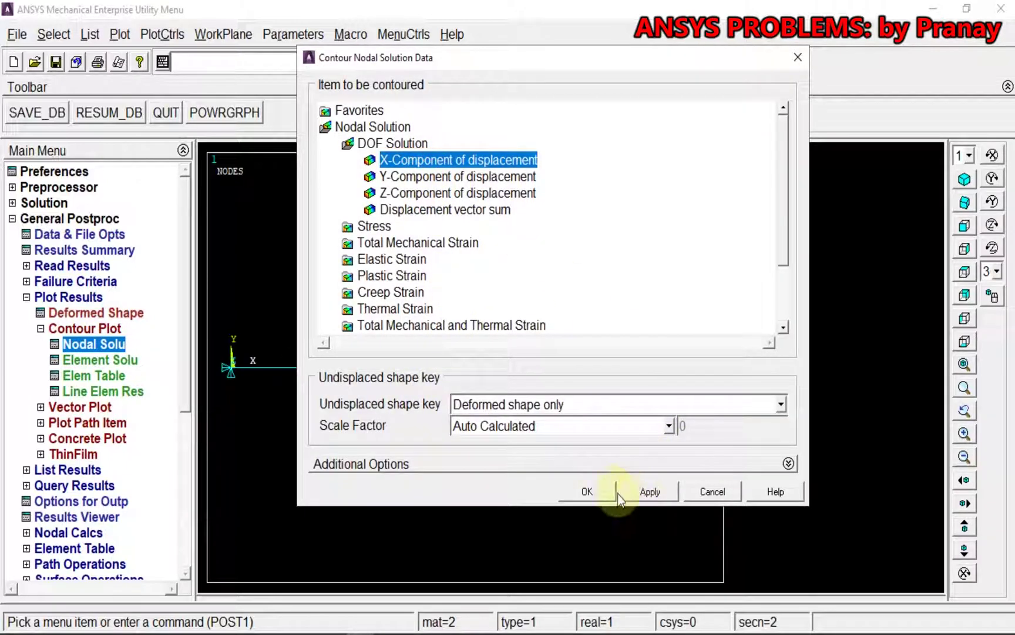
{"action": "left_click", "coordinate": [594, 492]}
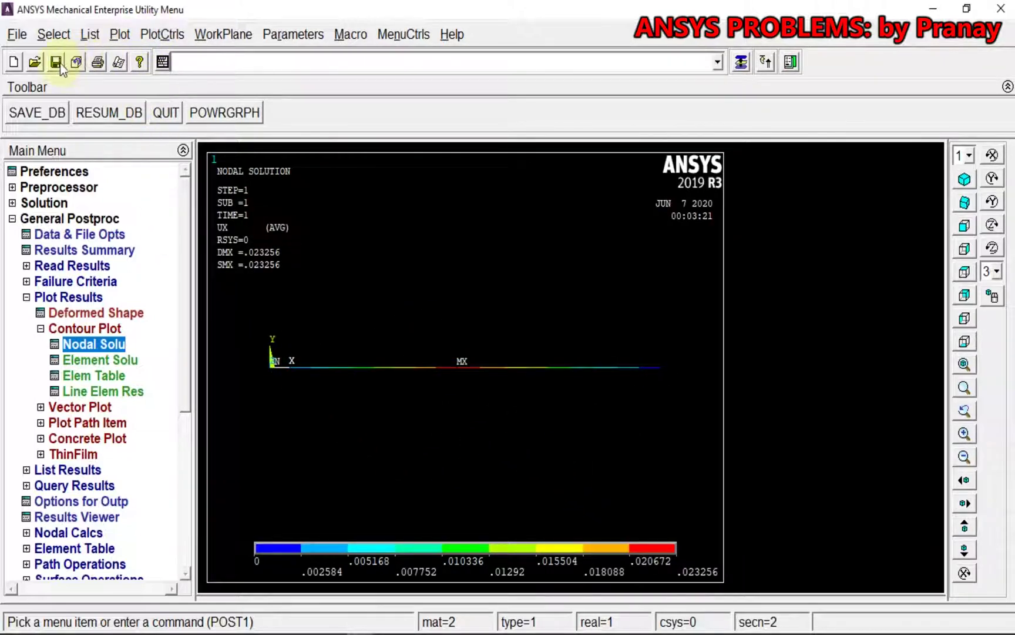
Step: Print the UX plot to PDFCreator and save it as 'practice4_asign4 Nodal solution'
{"action": "left_click", "coordinate": [93, 65]}
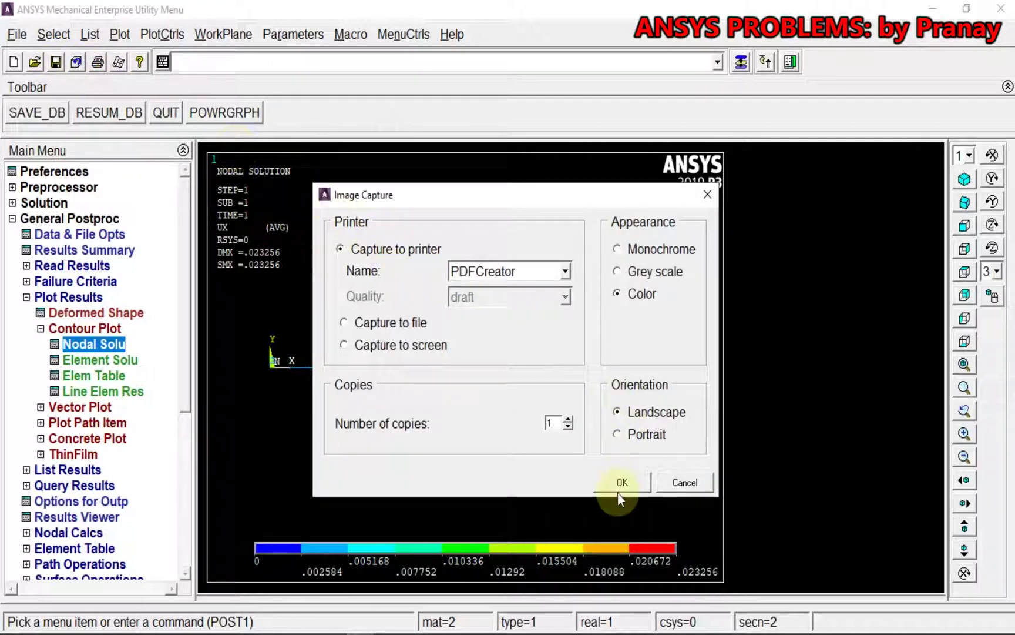
{"action": "left_click", "coordinate": [618, 491]}
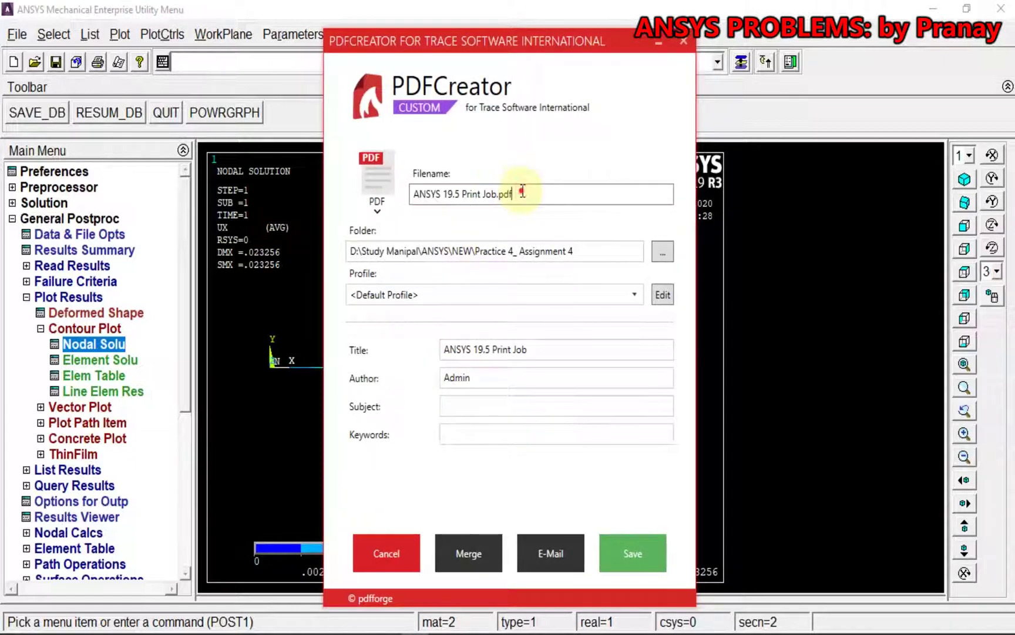
{"action": "left_click_drag", "start_coordinate": [520, 192], "coordinate": [368, 201]}
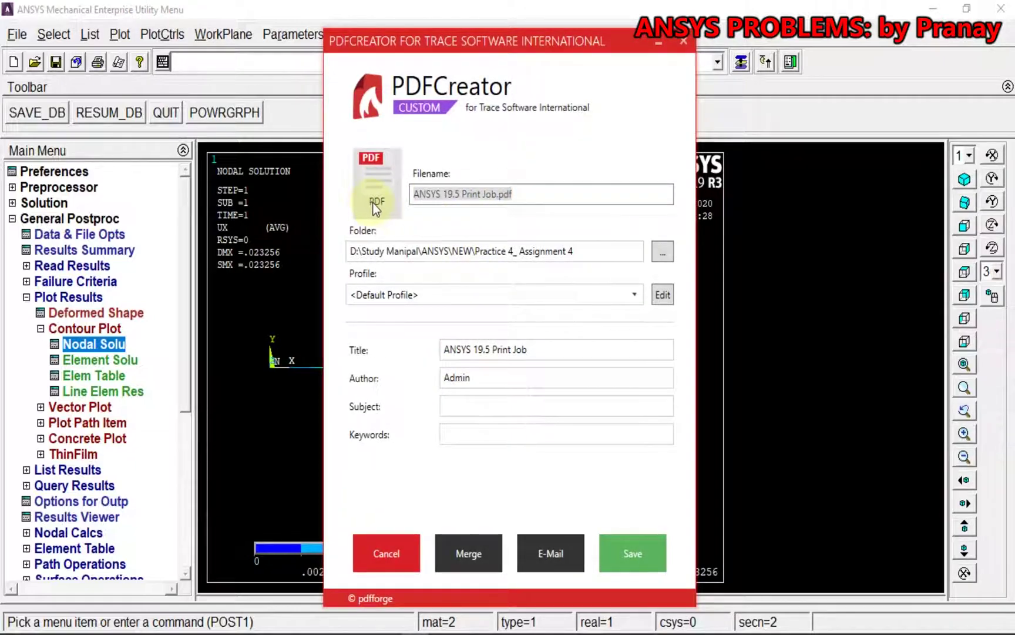
{"action": "type", "text": "assig"}
{"action": "key", "text": "BackSpace"}
{"action": "key", "text": "BackSpace"}
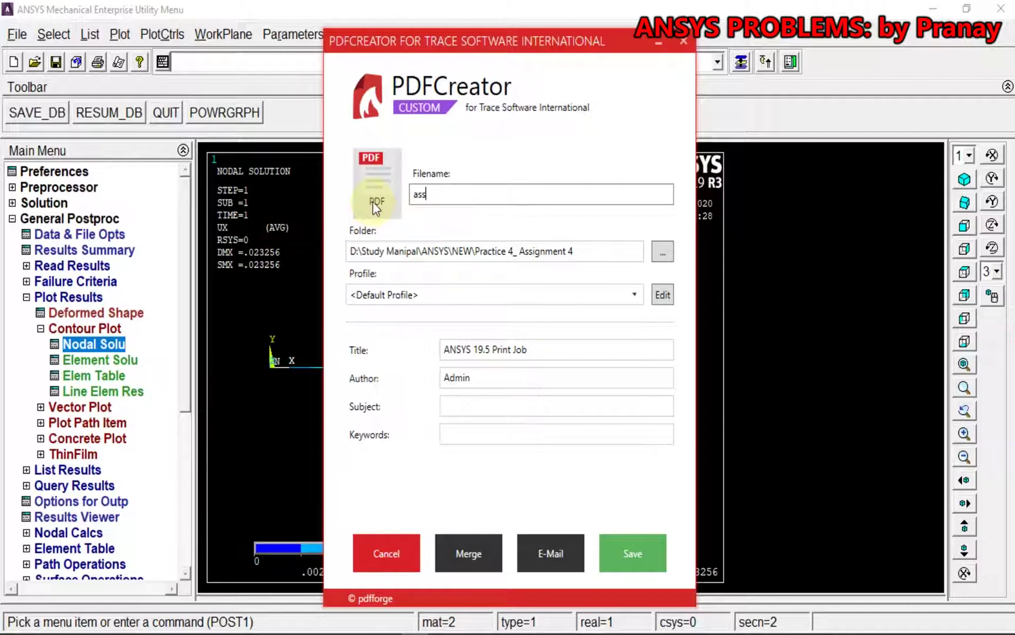
{"action": "key", "text": "BackSpace"}
{"action": "key", "text": "BackSpace"}
{"action": "key", "text": "BackSpace"}
{"action": "type", "text": "practice4_asign4 Nodal solut"}
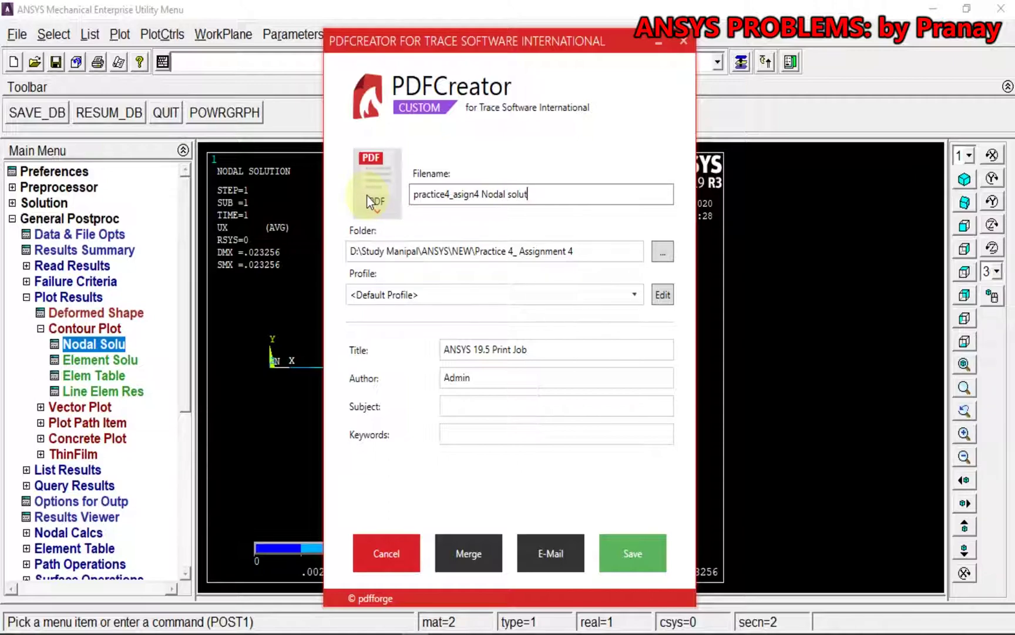
{"action": "type", "text": "ion"}
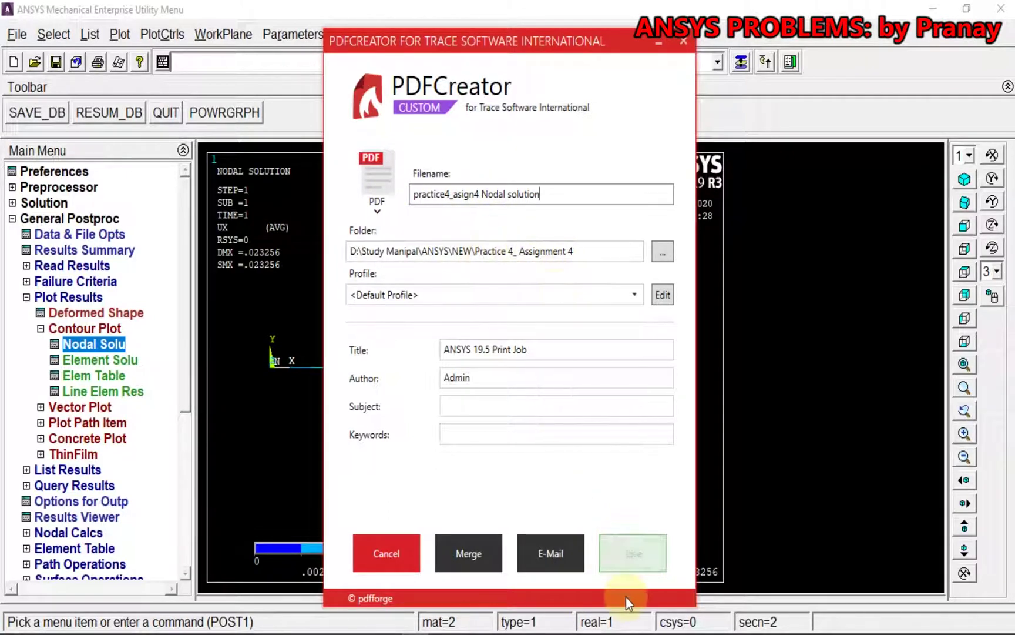
{"action": "left_click", "coordinate": [634, 559]}
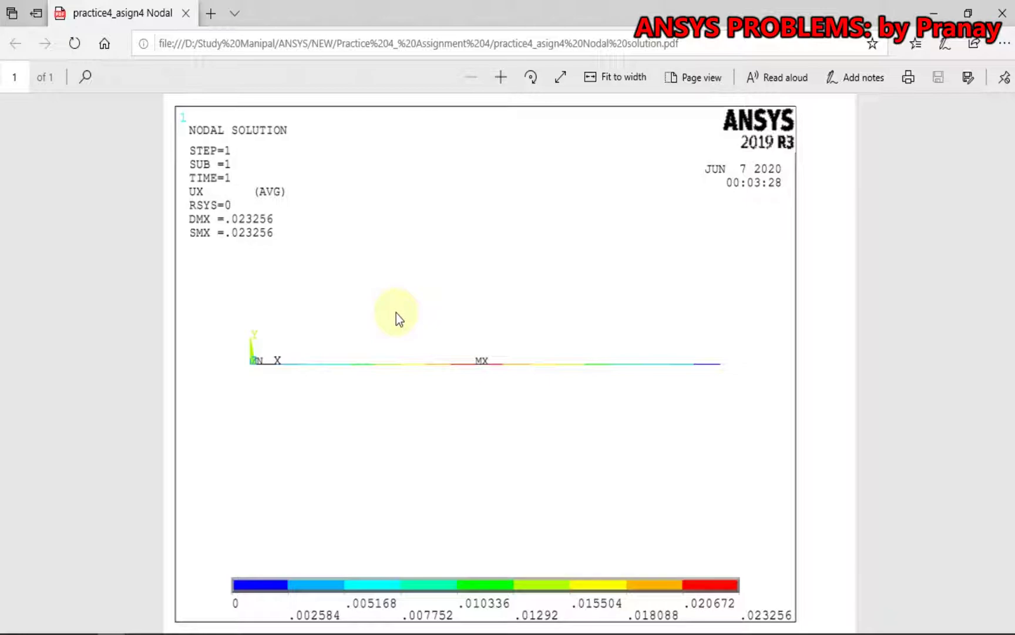
Step: Check the DMX and SMX values in the nodal solution PDF, then close Edge
{"action": "left_click_drag", "start_coordinate": [227, 218], "coordinate": [282, 235]}
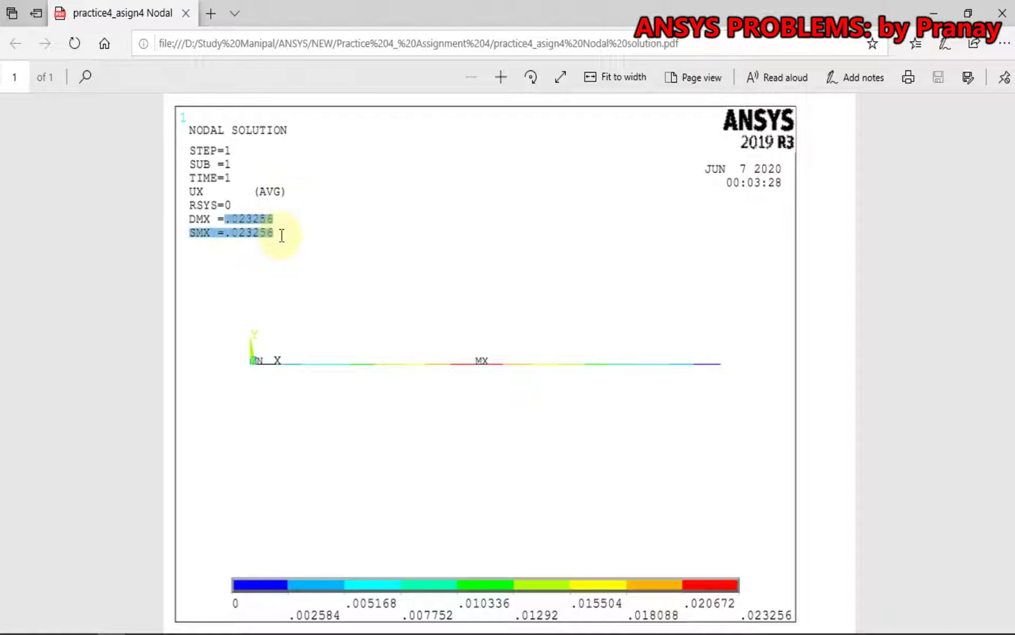
{"action": "left_click", "coordinate": [385, 225]}
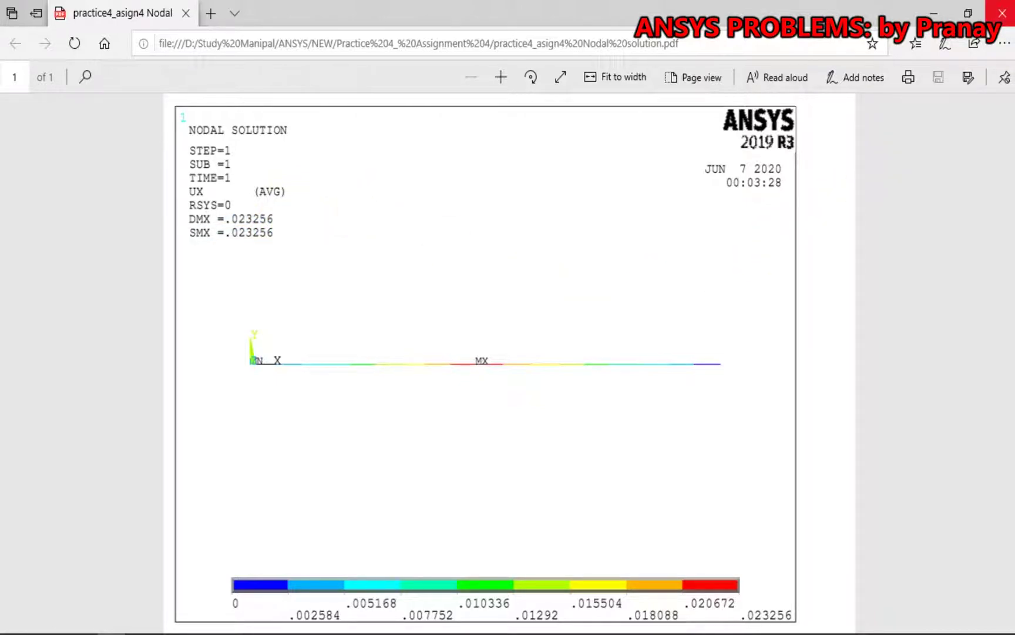
{"action": "left_click", "coordinate": [1001, 13]}
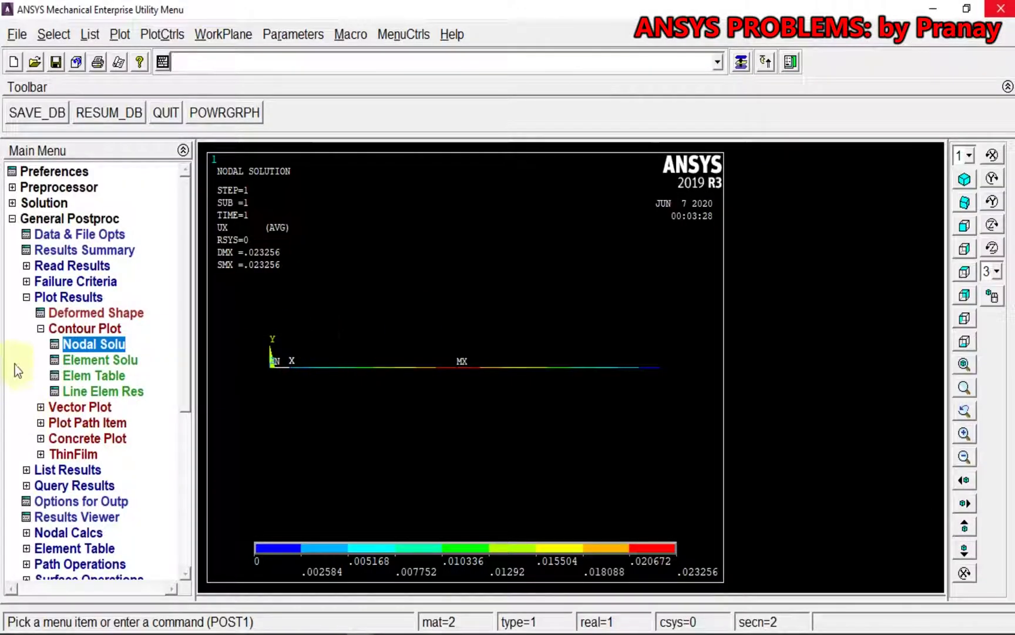
Step: Plot the LS1 element table contour, ranging from -11.6279 to 5.42636
{"action": "left_click", "coordinate": [41, 328]}
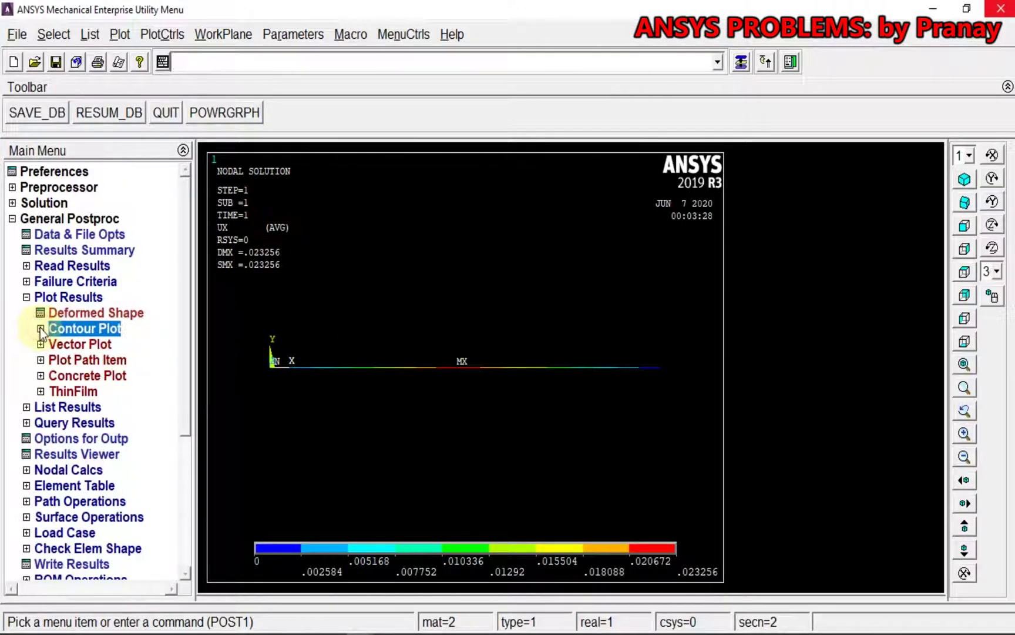
{"action": "left_click", "coordinate": [26, 298]}
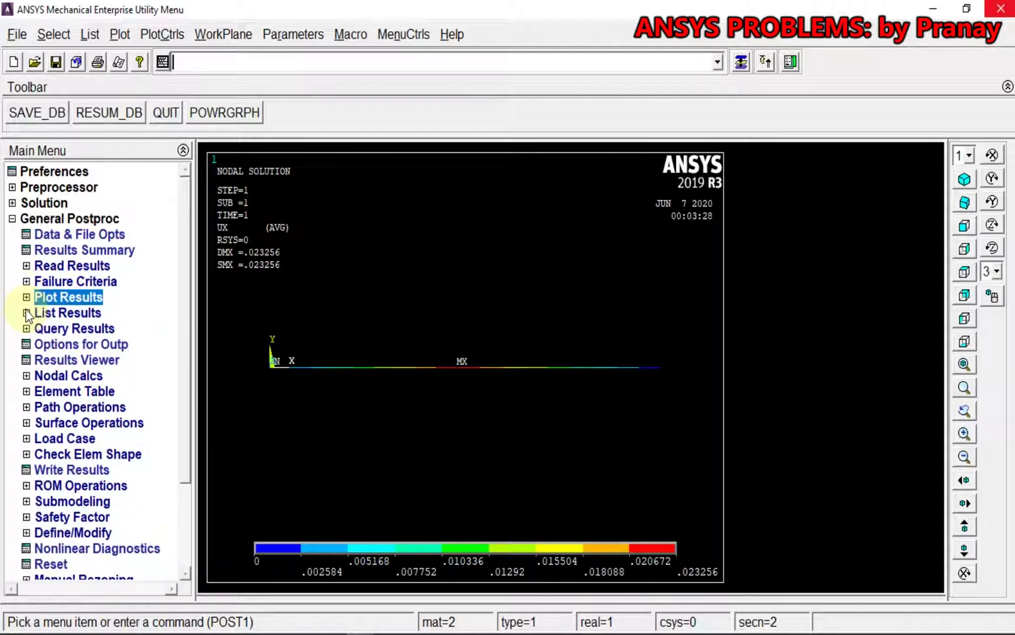
{"action": "left_click", "coordinate": [25, 312]}
{"action": "left_click", "coordinate": [26, 298]}
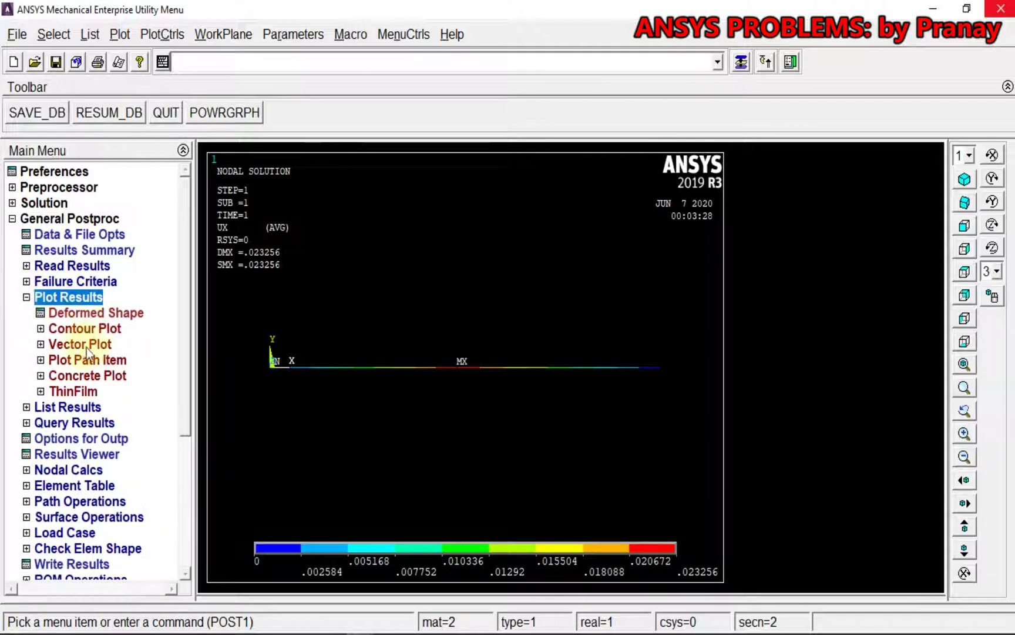
{"action": "left_click", "coordinate": [79, 330]}
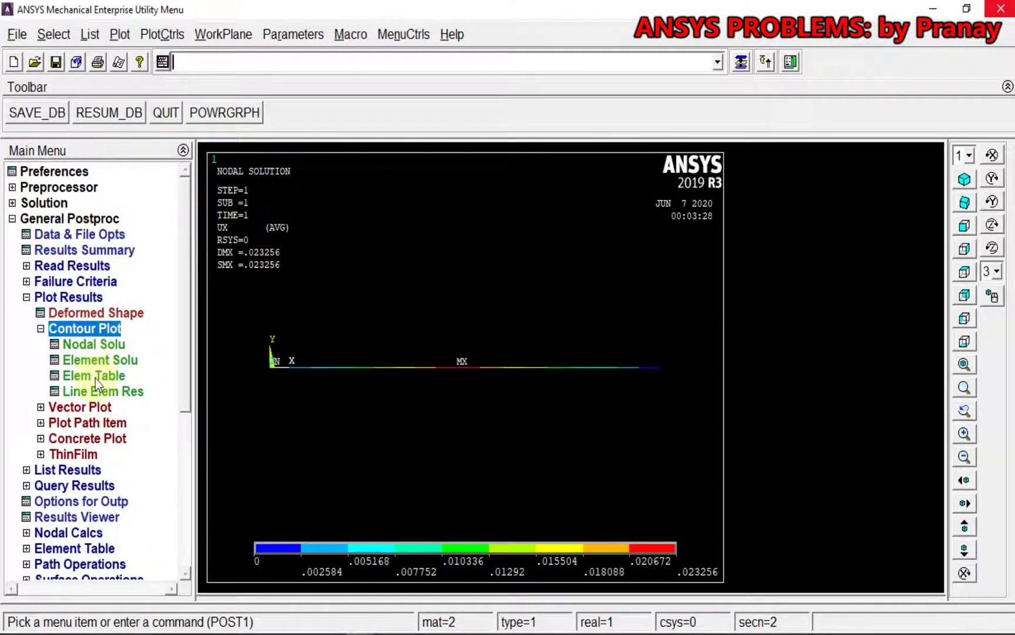
{"action": "left_click", "coordinate": [96, 376]}
{"action": "left_click", "coordinate": [410, 354]}
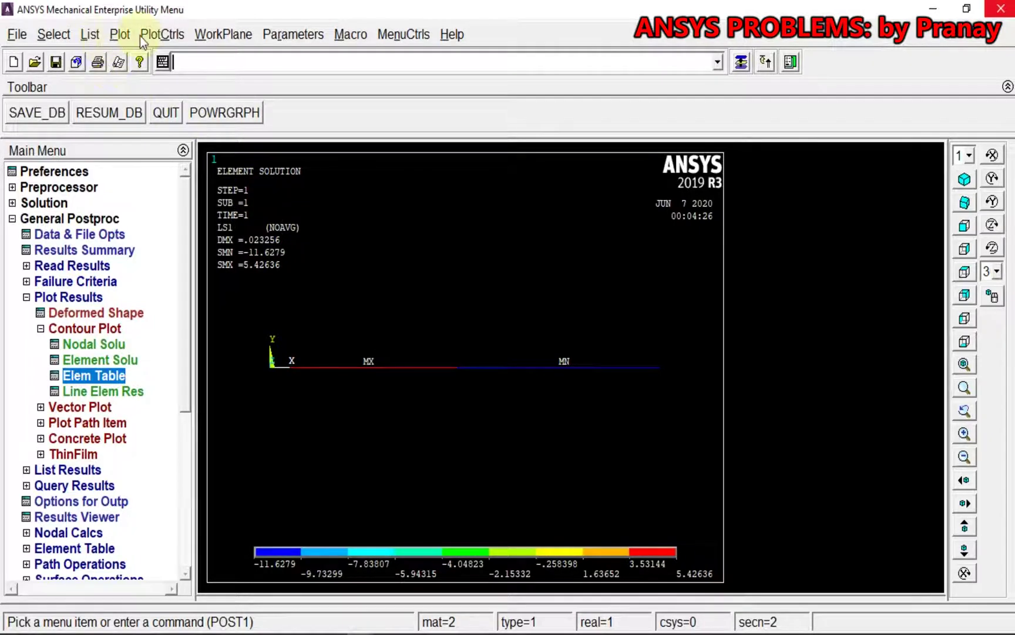
Step: Send the LS1 plot to PDFCreator and name it 'Practice4_assign4 Stress Element solution'
{"action": "left_click", "coordinate": [97, 61]}
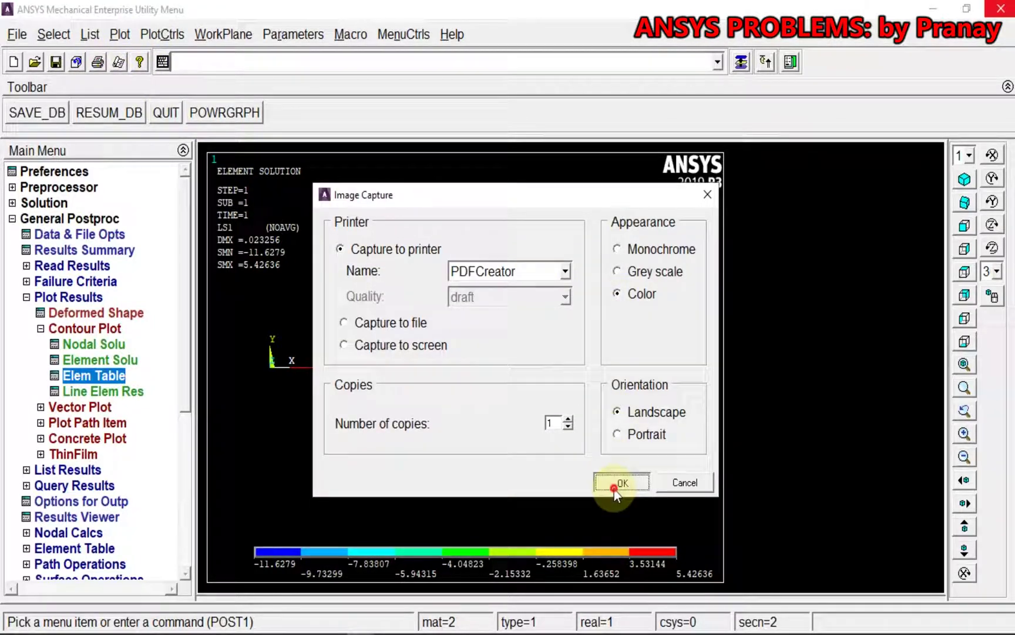
{"action": "left_click", "coordinate": [618, 483]}
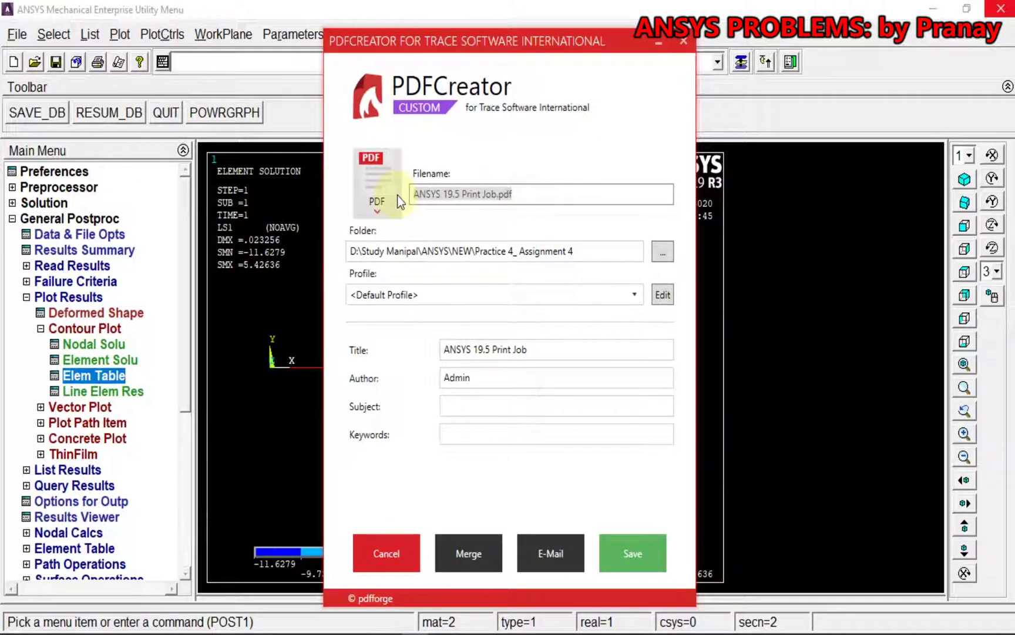
{"action": "type", "text": "Prac"}
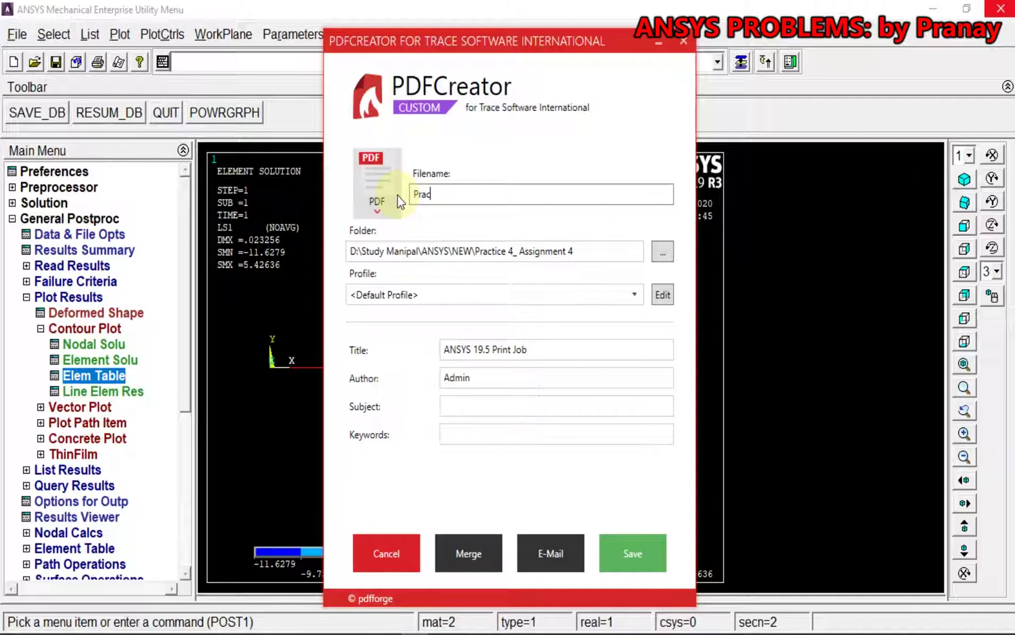
{"action": "type", "text": "tice4_assign4 Stress Element solutio"}
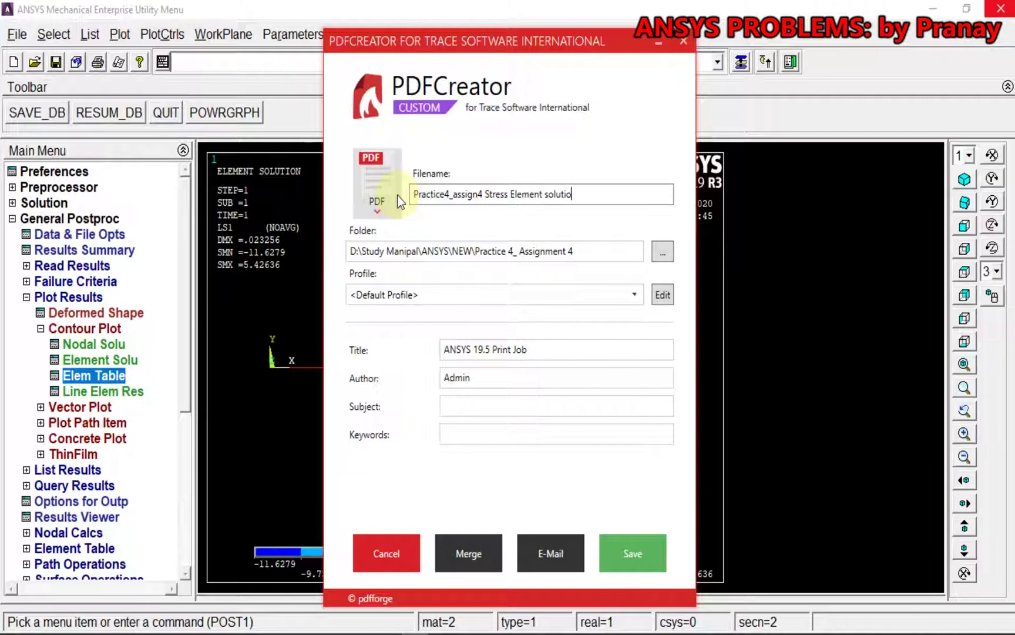
{"action": "type", "text": "n"}
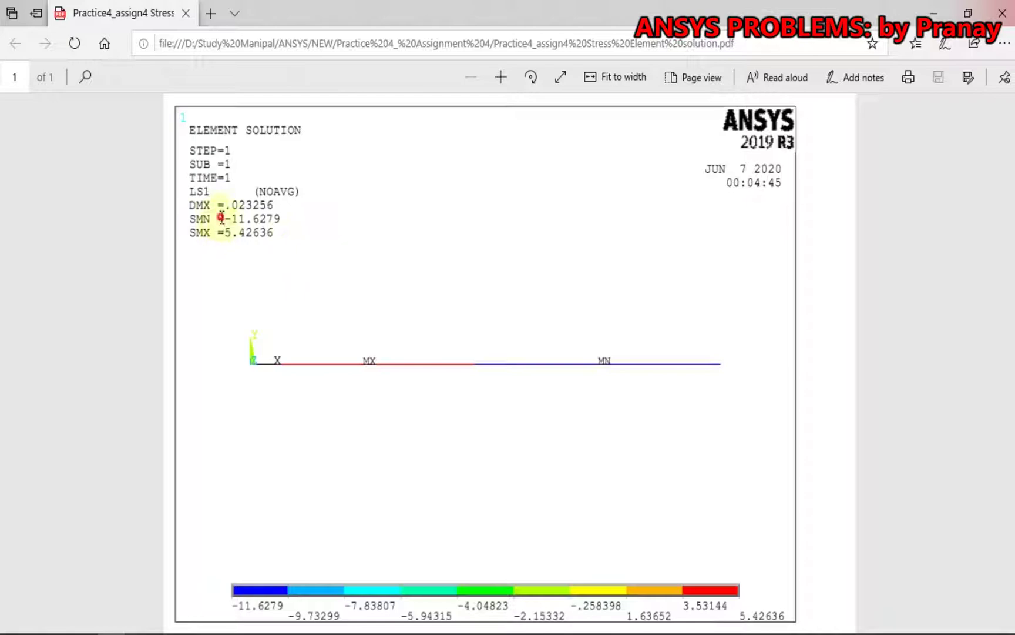
Step: Inspect the SMN and SMX values in the stress PDF, then return to ANSYS
{"action": "left_click_drag", "start_coordinate": [220, 219], "coordinate": [280, 240]}
{"action": "left_click", "coordinate": [306, 233]}
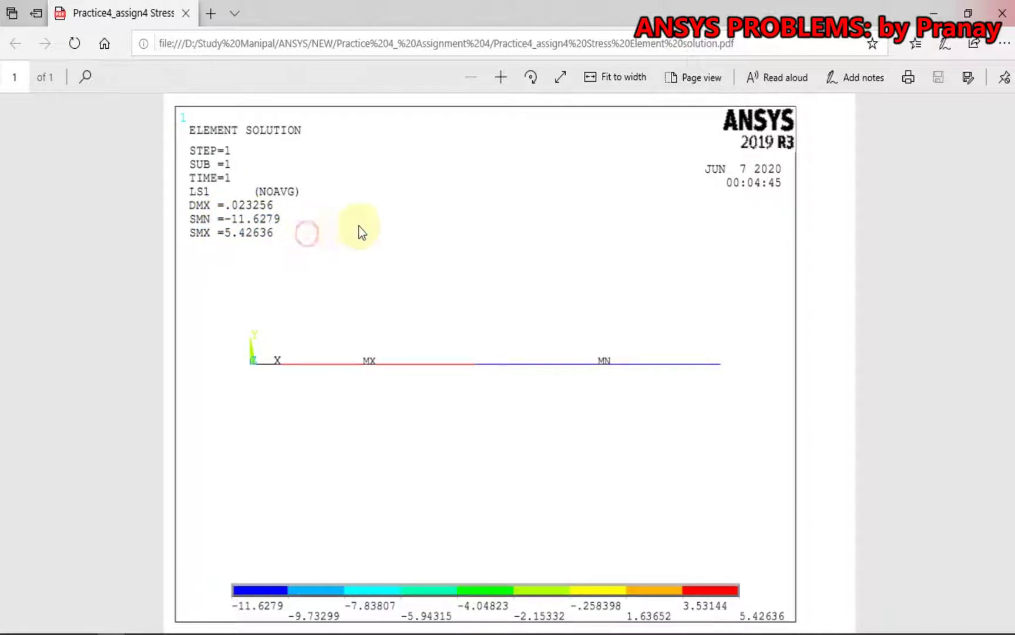
{"action": "left_click_drag", "start_coordinate": [191, 218], "coordinate": [276, 232]}
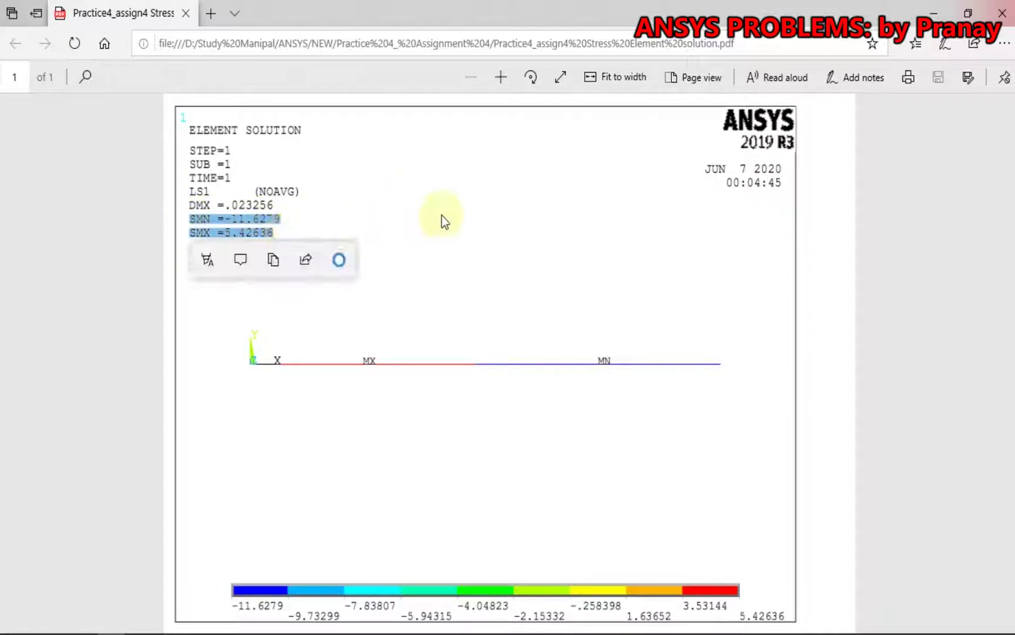
{"action": "left_click", "coordinate": [442, 215]}
{"action": "key", "text": "alt+Tab"}
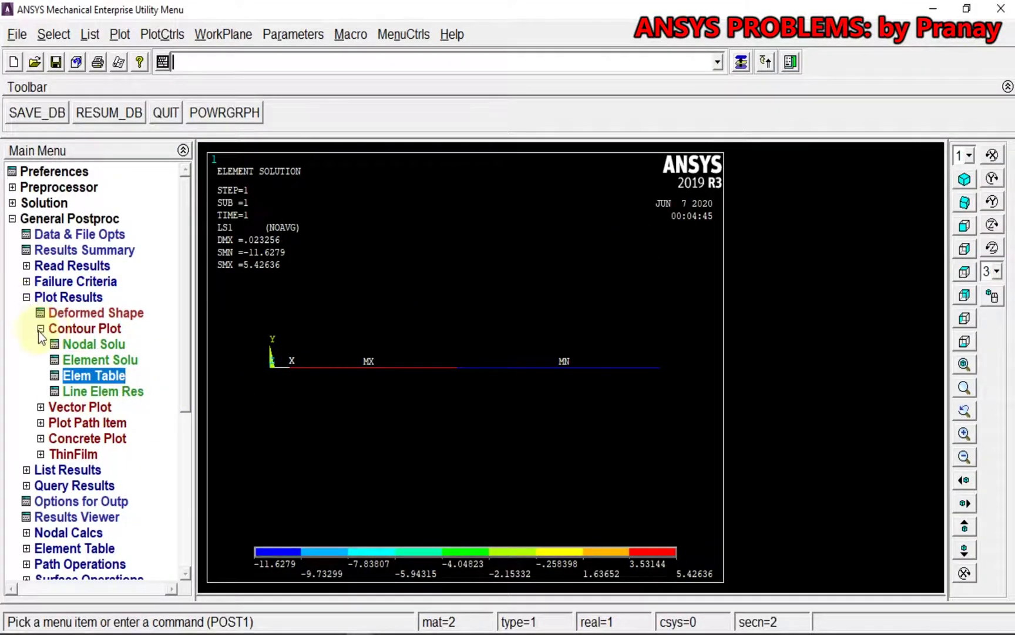
Step: Draw an element solution contour of X-component stress (SX) on the bar
{"action": "left_click", "coordinate": [81, 362]}
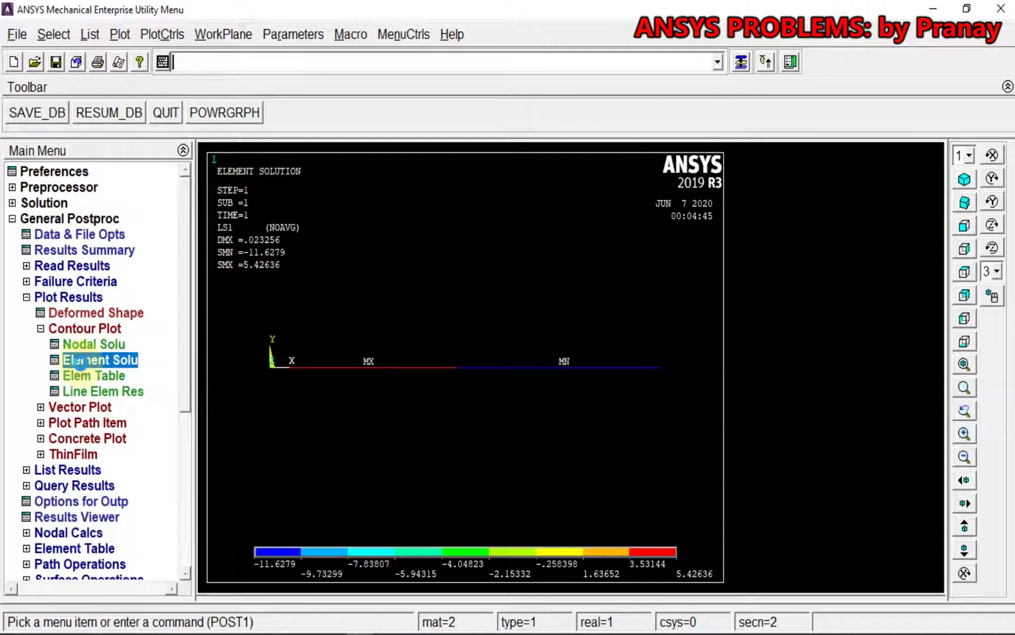
{"action": "left_click", "coordinate": [376, 143]}
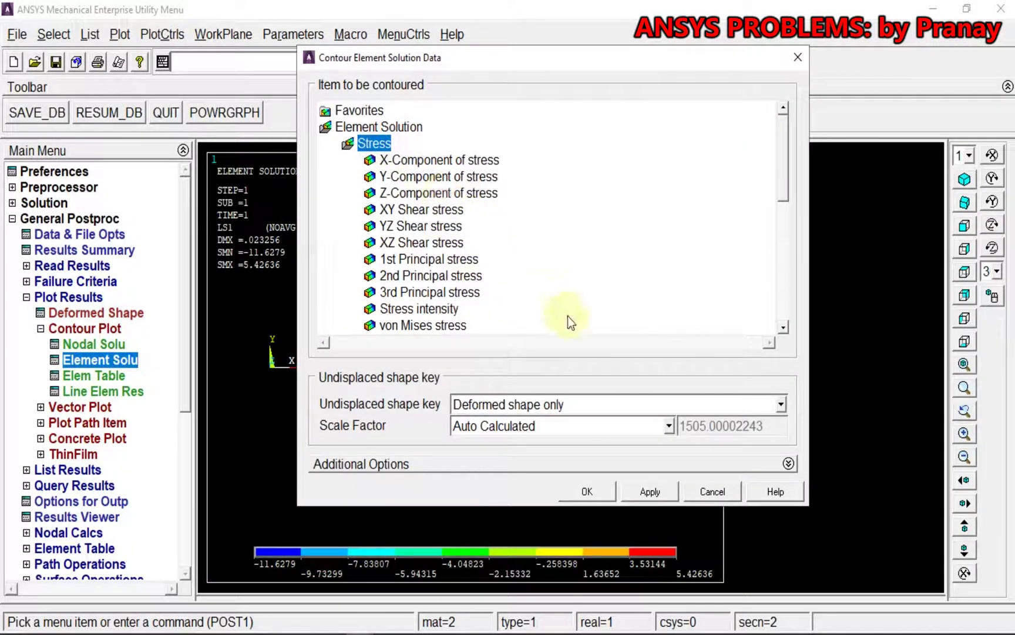
{"action": "left_click", "coordinate": [595, 491]}
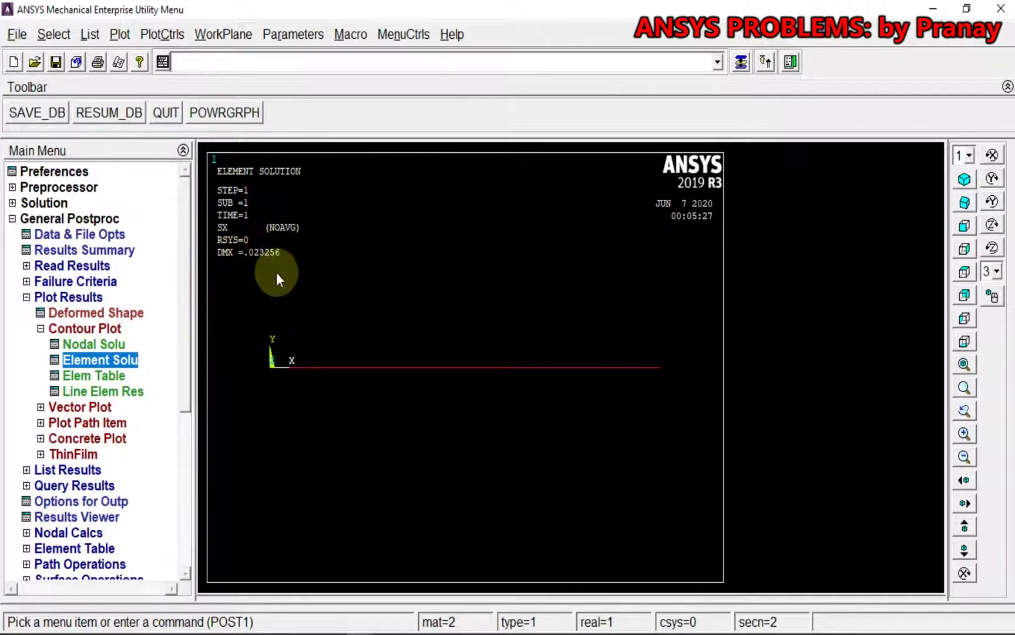
{"action": "left_click", "coordinate": [27, 297]}
{"action": "left_click", "coordinate": [54, 314]}
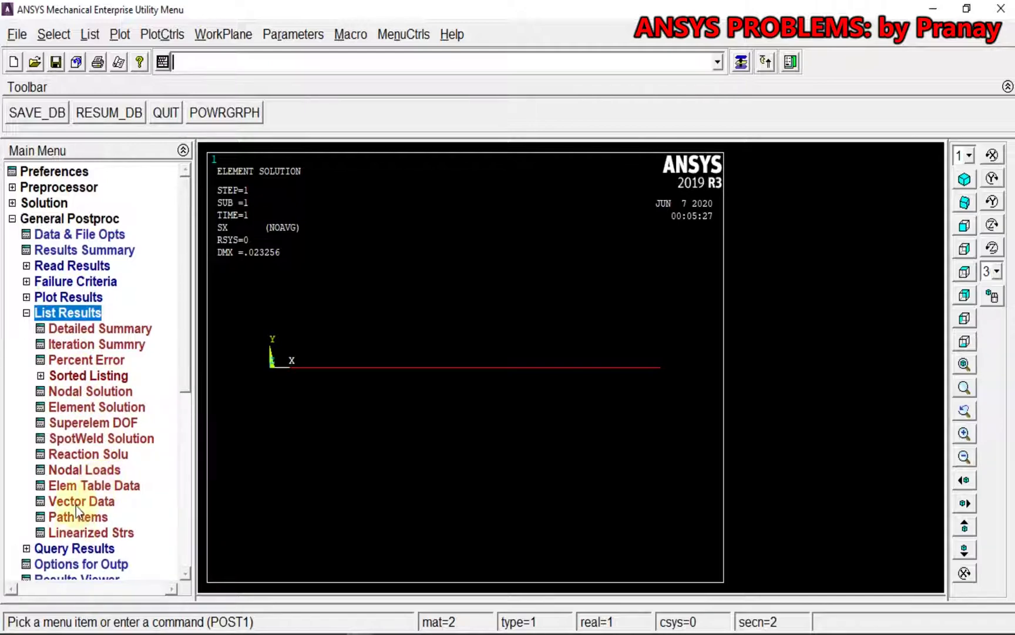
Step: List the LS1 element table values and check the minimum -11.628 and maximum 5.4264
{"action": "left_click", "coordinate": [27, 313]}
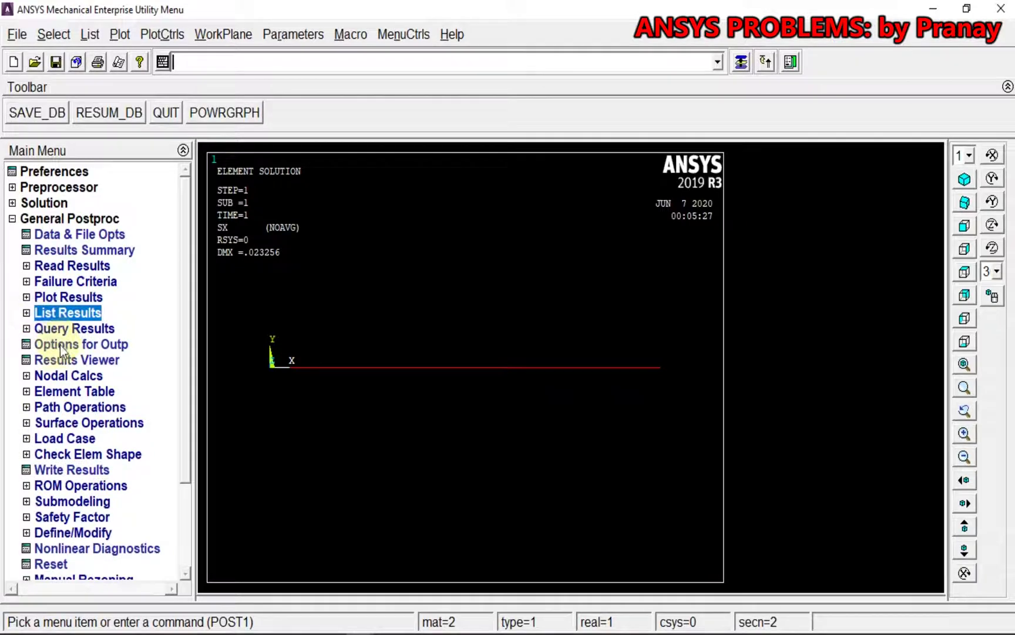
{"action": "left_click", "coordinate": [62, 390]}
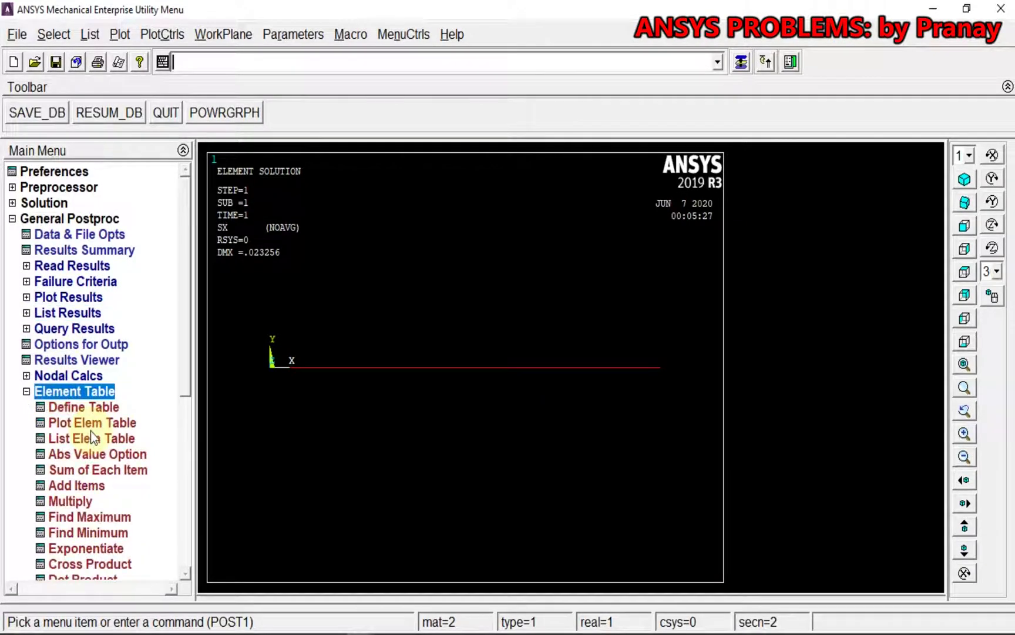
{"action": "left_click", "coordinate": [113, 438]}
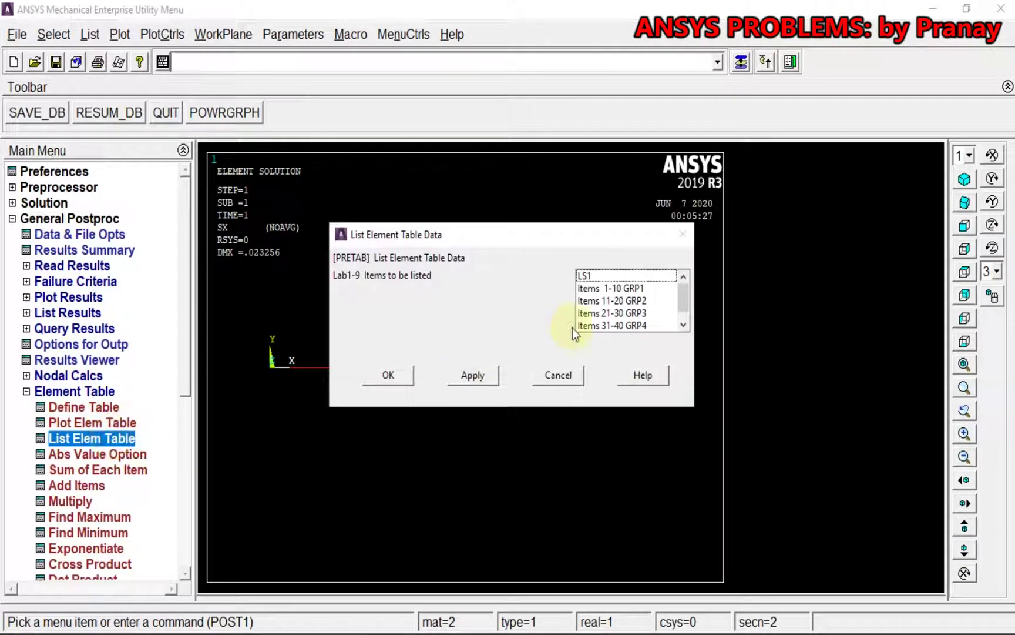
{"action": "left_click", "coordinate": [598, 276]}
{"action": "left_click", "coordinate": [389, 375]}
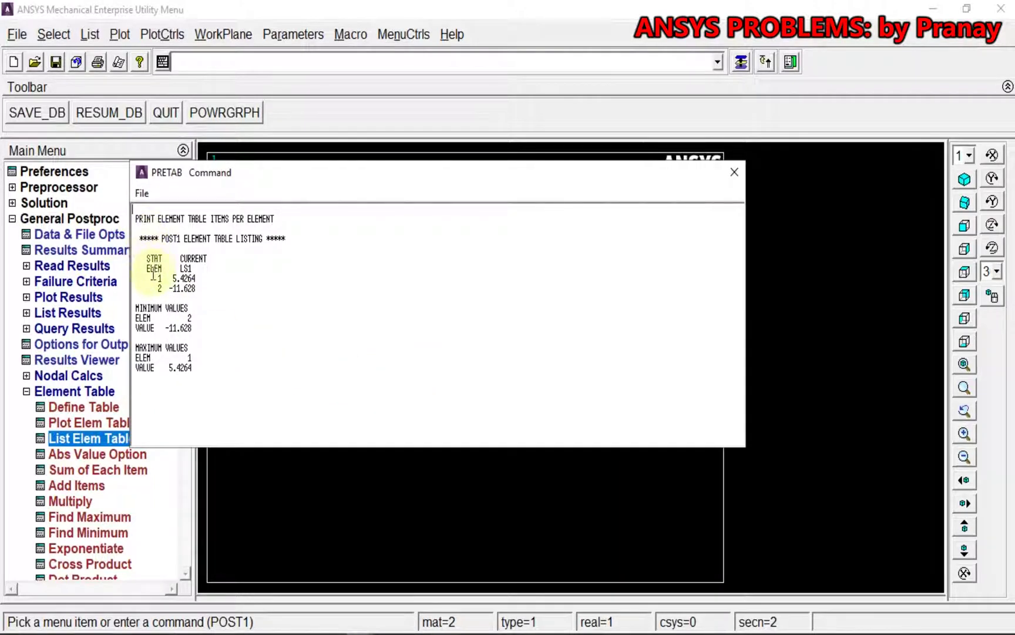
{"action": "left_click_drag", "start_coordinate": [162, 328], "coordinate": [208, 329]}
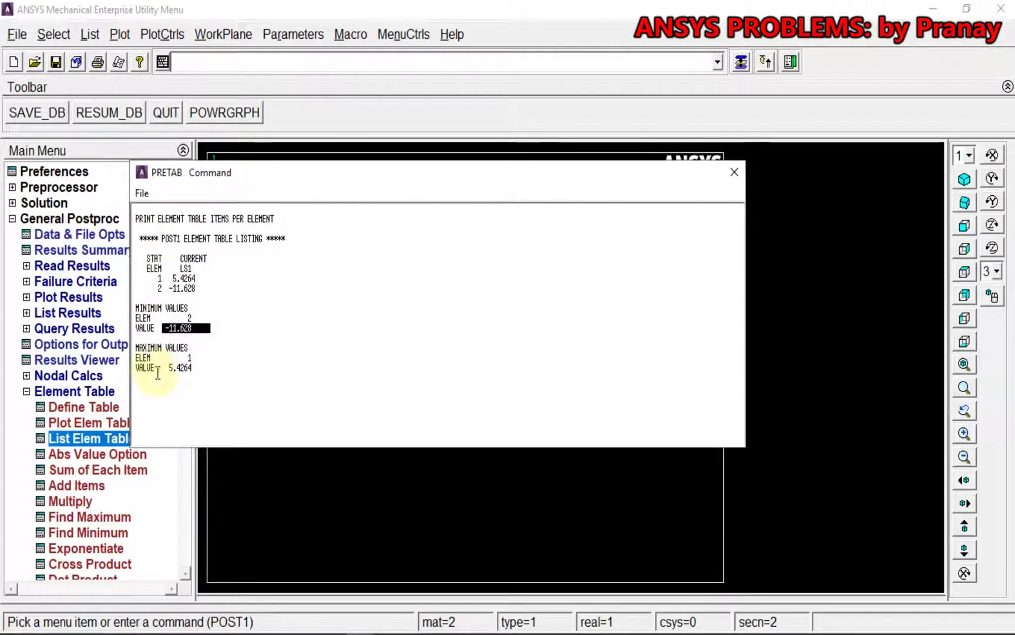
{"action": "left_click_drag", "start_coordinate": [166, 368], "coordinate": [195, 367]}
{"action": "left_click", "coordinate": [292, 359]}
Step: Save the listing as 'PRETAB element stresses' and close the listing window
{"action": "left_click", "coordinate": [143, 194]}
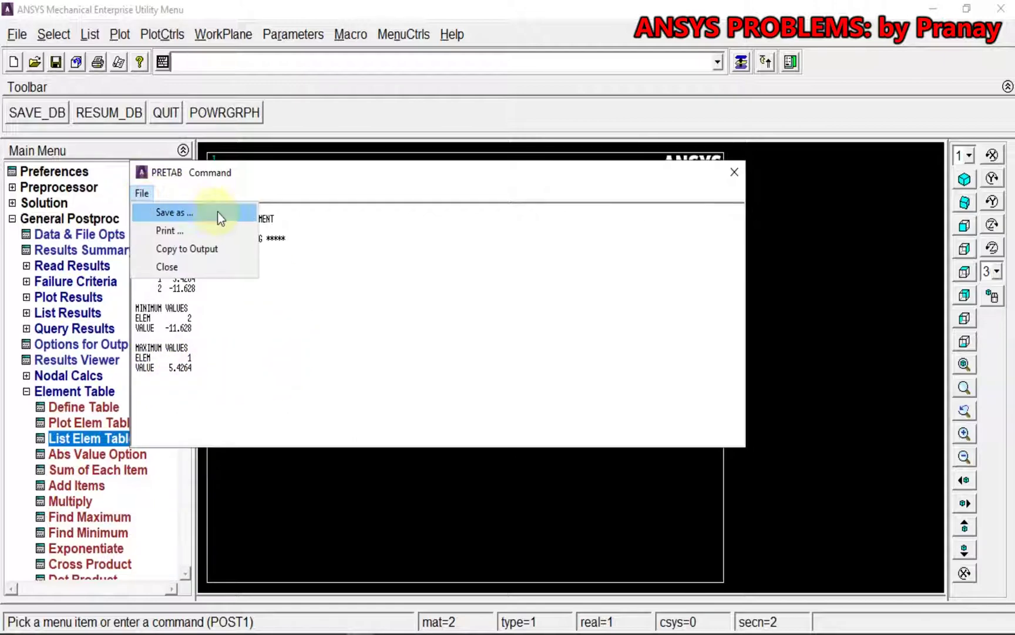
{"action": "left_click", "coordinate": [218, 211]}
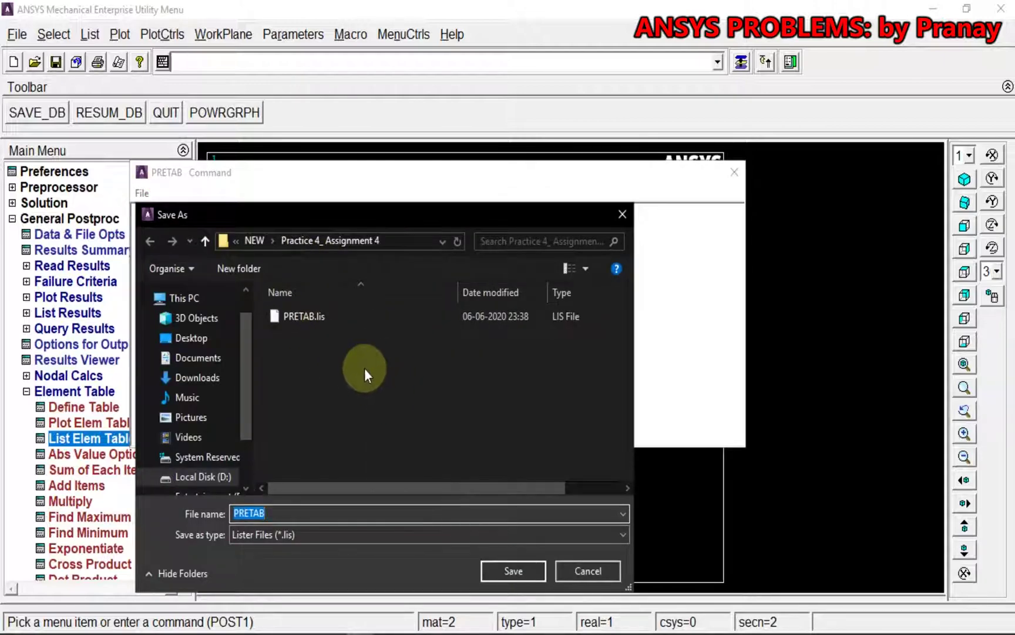
{"action": "left_click", "coordinate": [312, 506]}
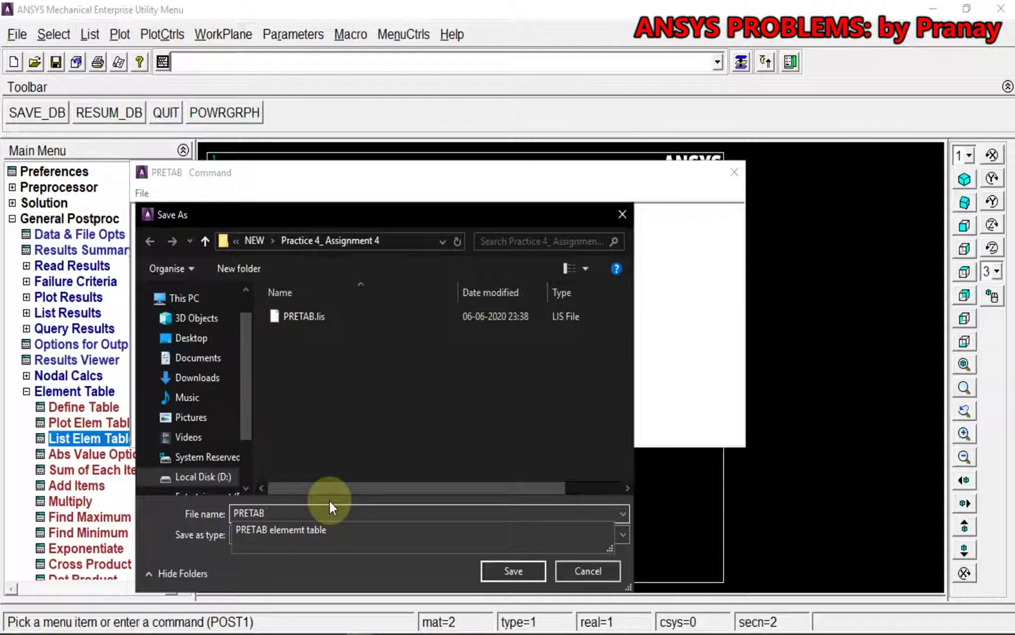
{"action": "type", "text": "element"}
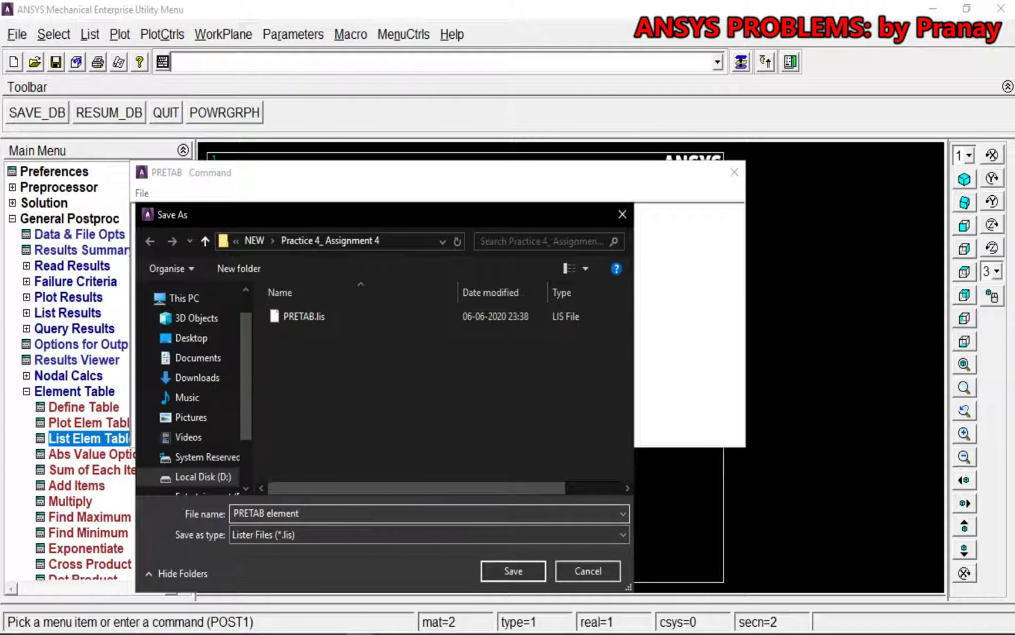
{"action": "type", "text": " stresses"}
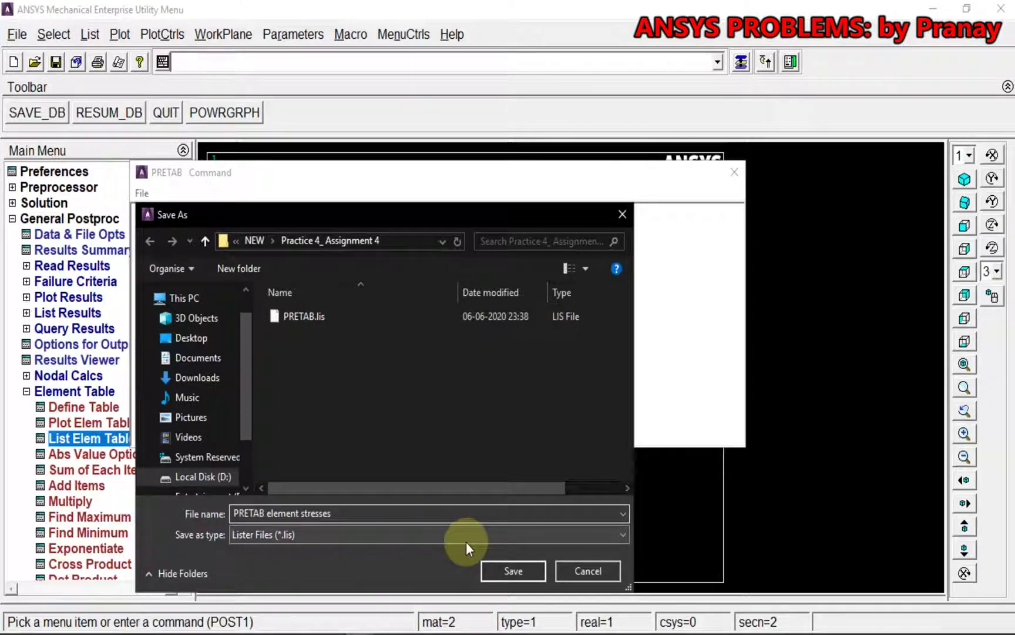
{"action": "left_click", "coordinate": [512, 569]}
{"action": "left_click", "coordinate": [734, 172]}
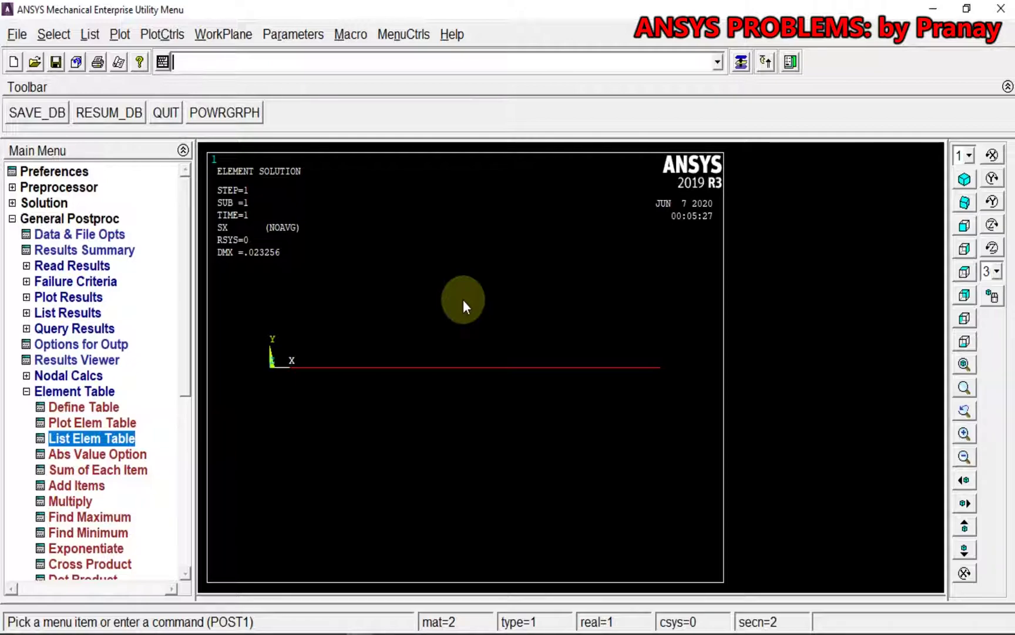
{"action": "mouse_move", "coordinate": [561, 1]}
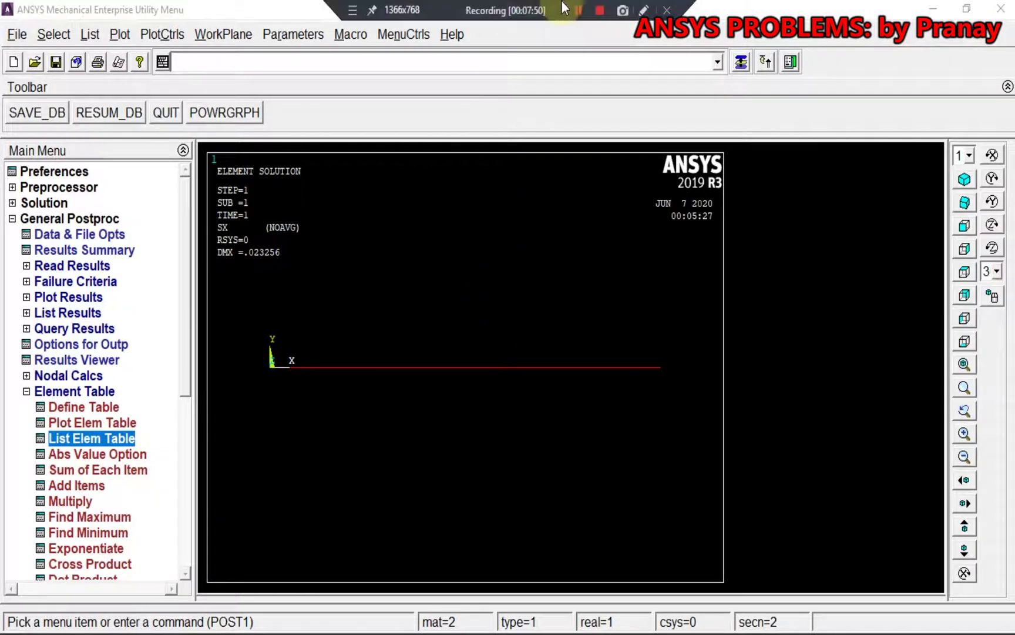